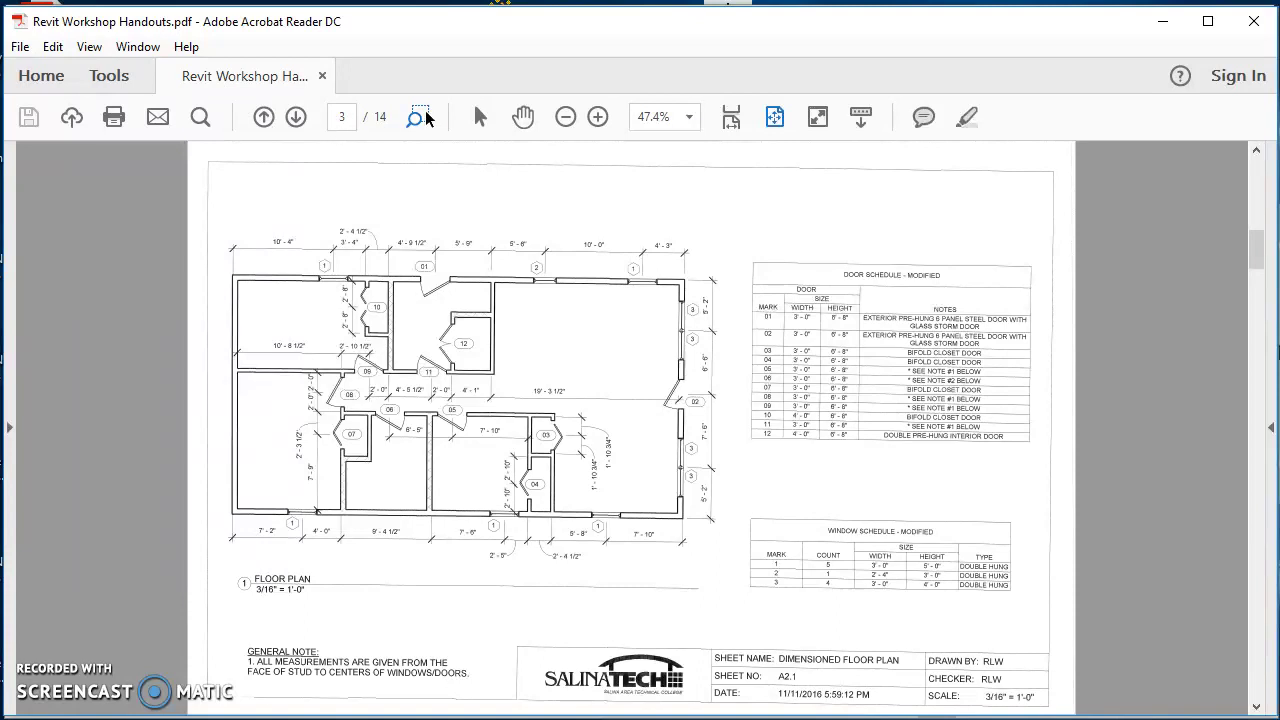
Marquee-zoom the handout to 68% around the floor plan and door and window schedules
drag(219, 225, 1044, 628)
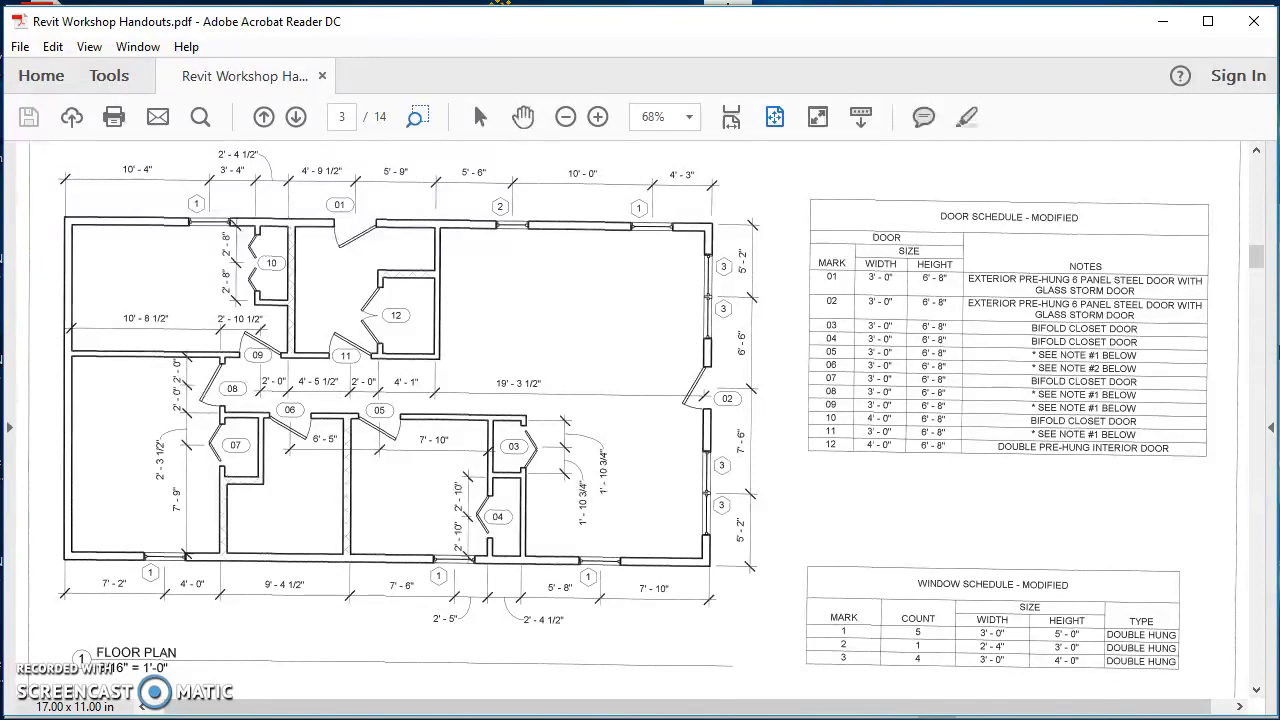
Switch to PowerPoint's slide 14 on loading and duplicating window families
key(alt+Tab)
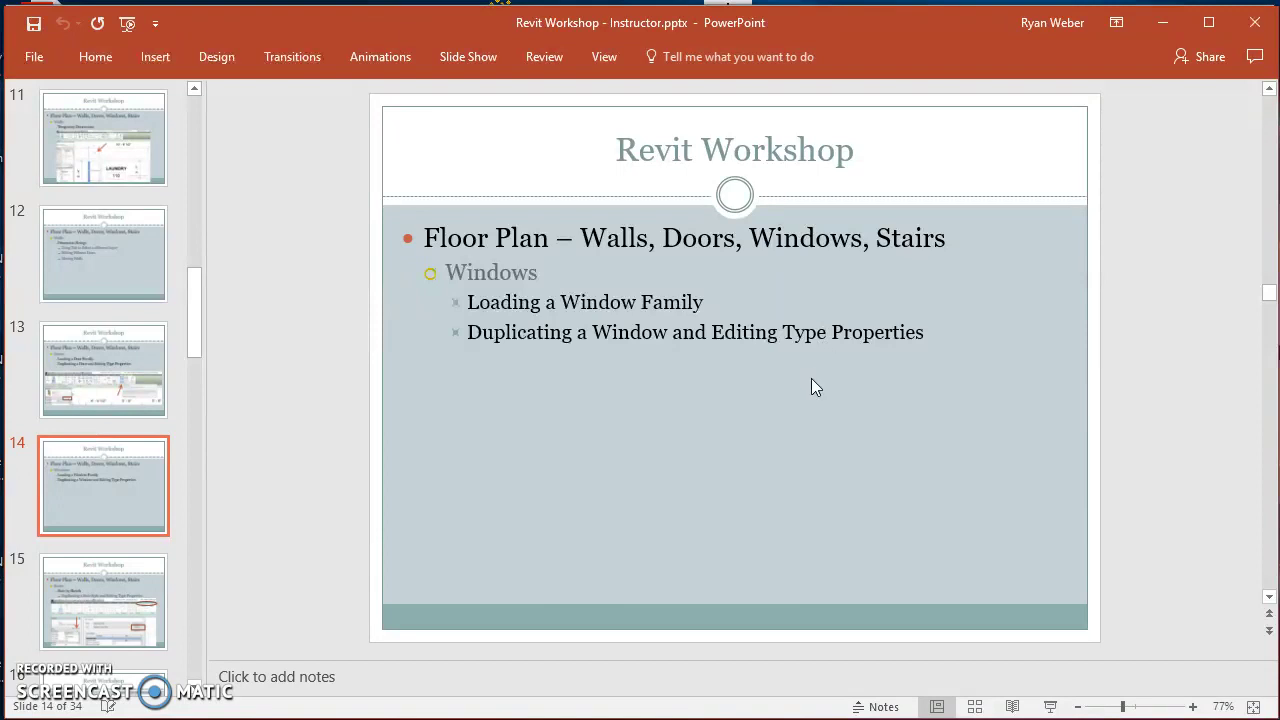
Switch back to the handout's page 3 floor plan and window schedule in Acrobat
key(alt+Tab)
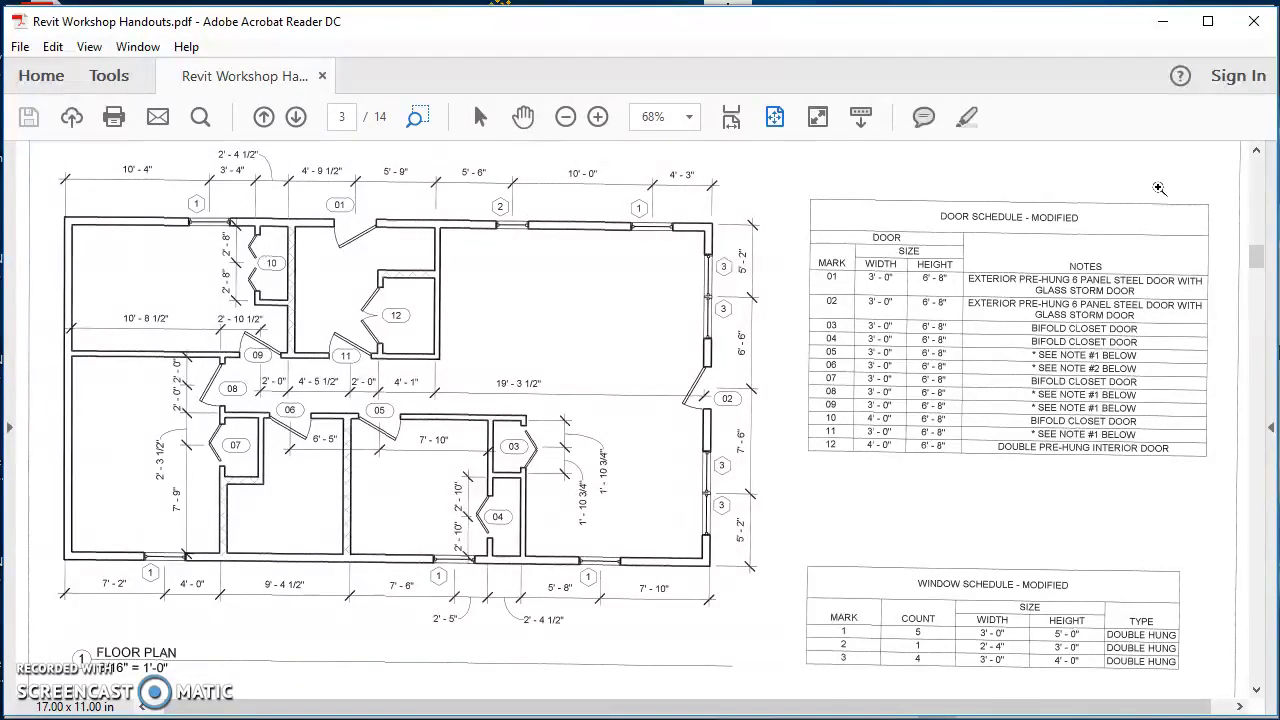
Minimize the PDF, zoom into the plan, start the Window tool and review the type list
click(1162, 21)
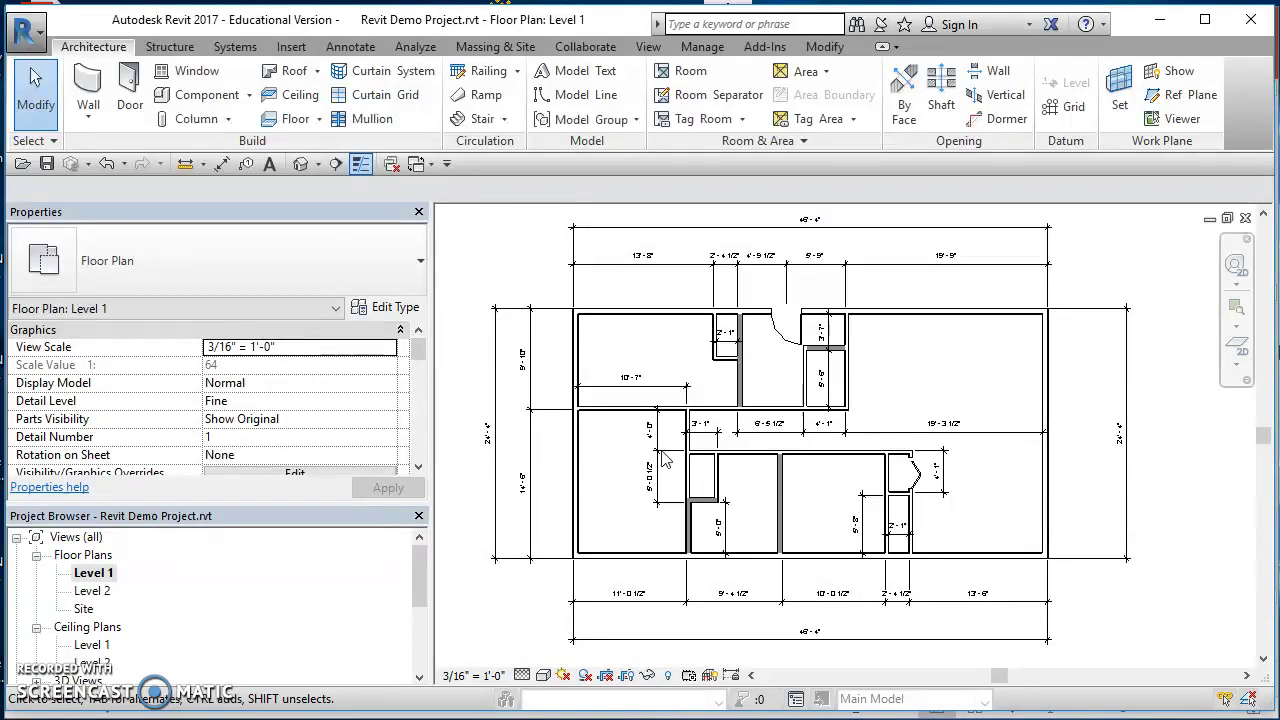
scroll(631, 300, up, 2)
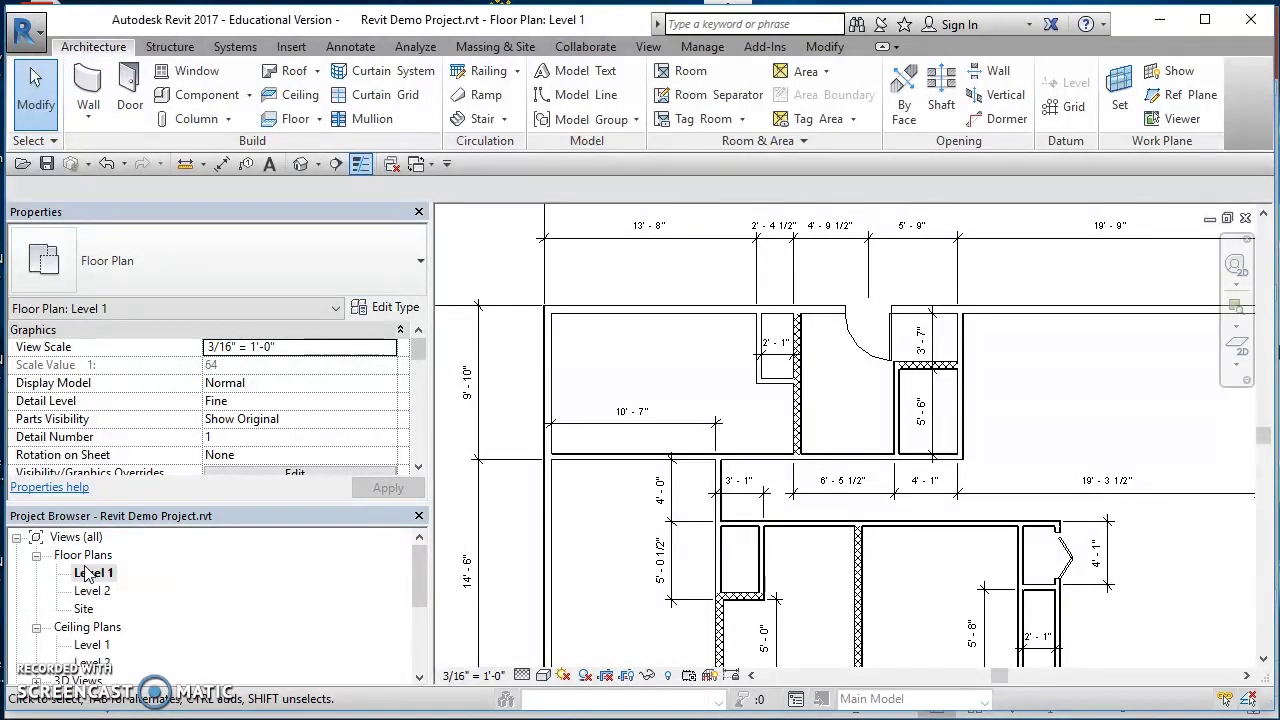
click(200, 74)
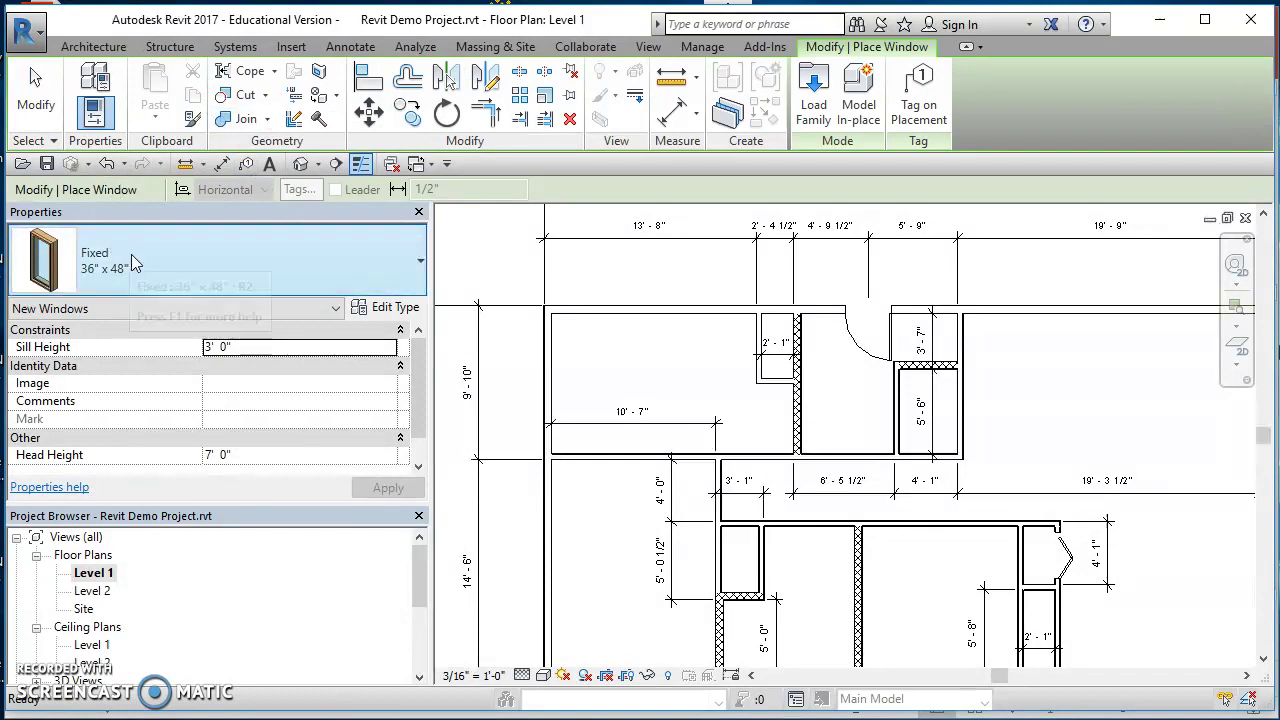
click(168, 256)
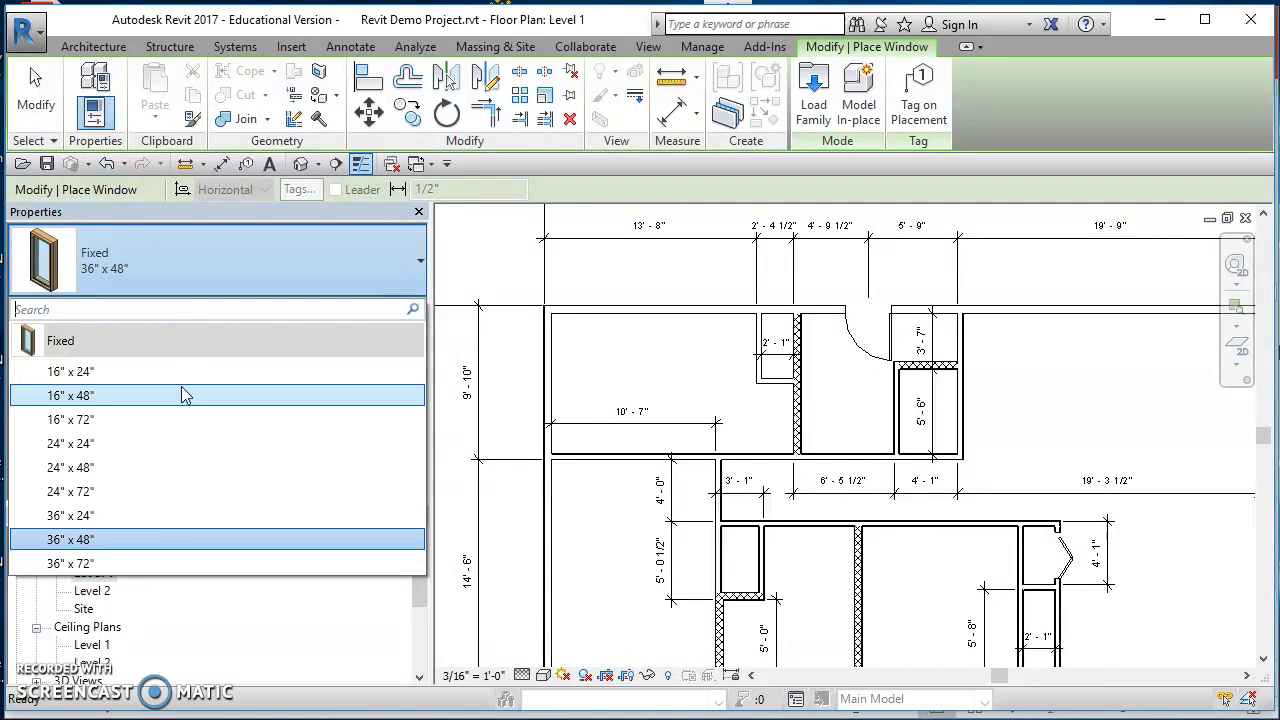
click(173, 266)
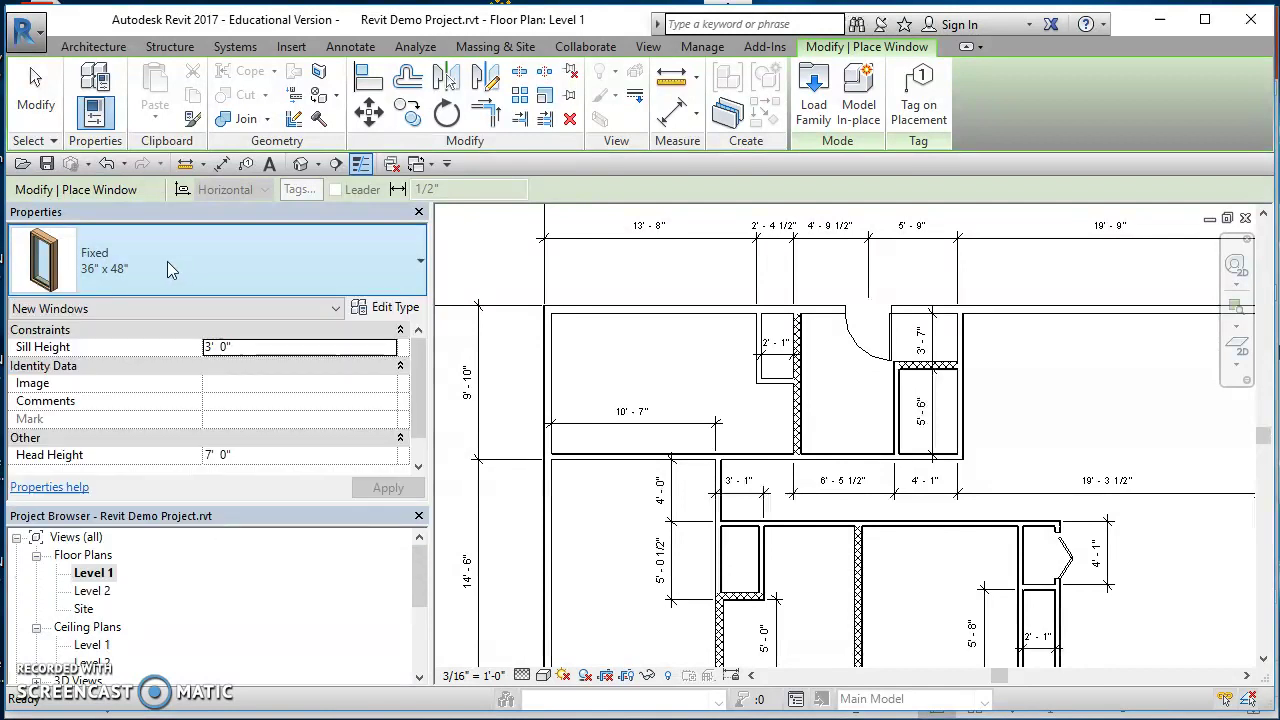
Load the Double Hung.rfa family from the Windows library folder
click(816, 104)
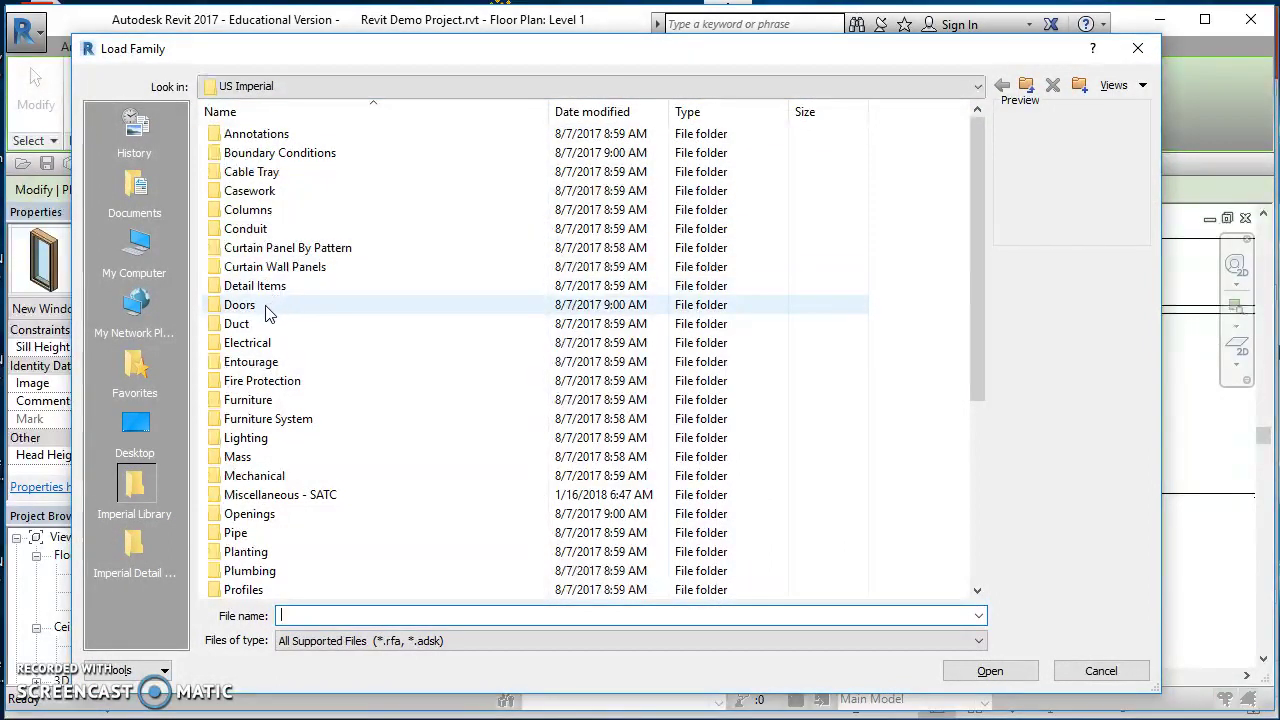
scroll(270, 450, down, 6)
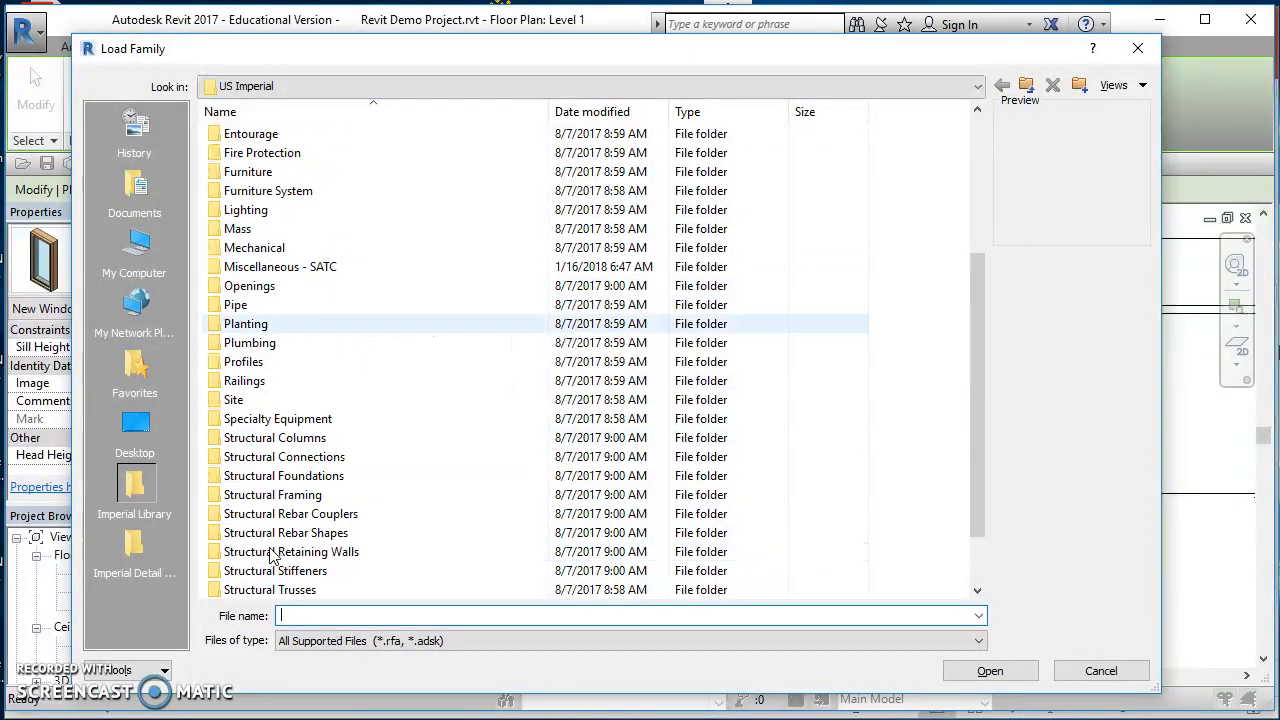
double_click(272, 590)
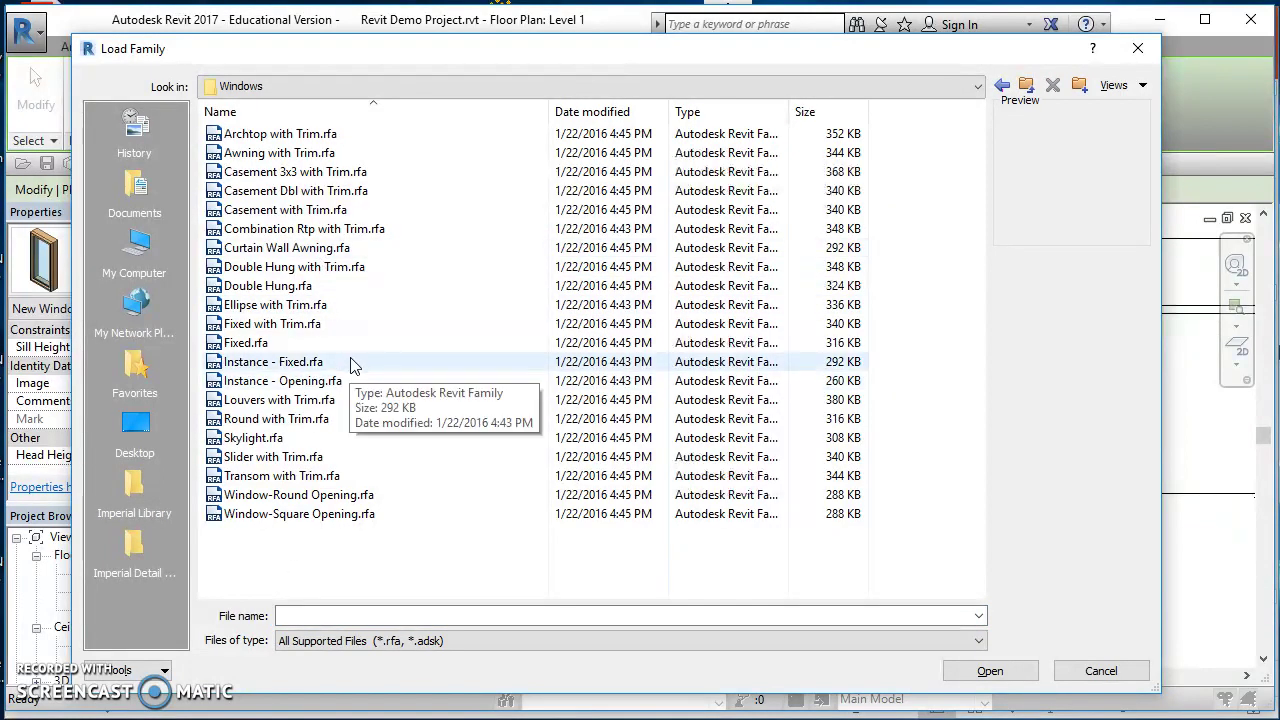
click(306, 289)
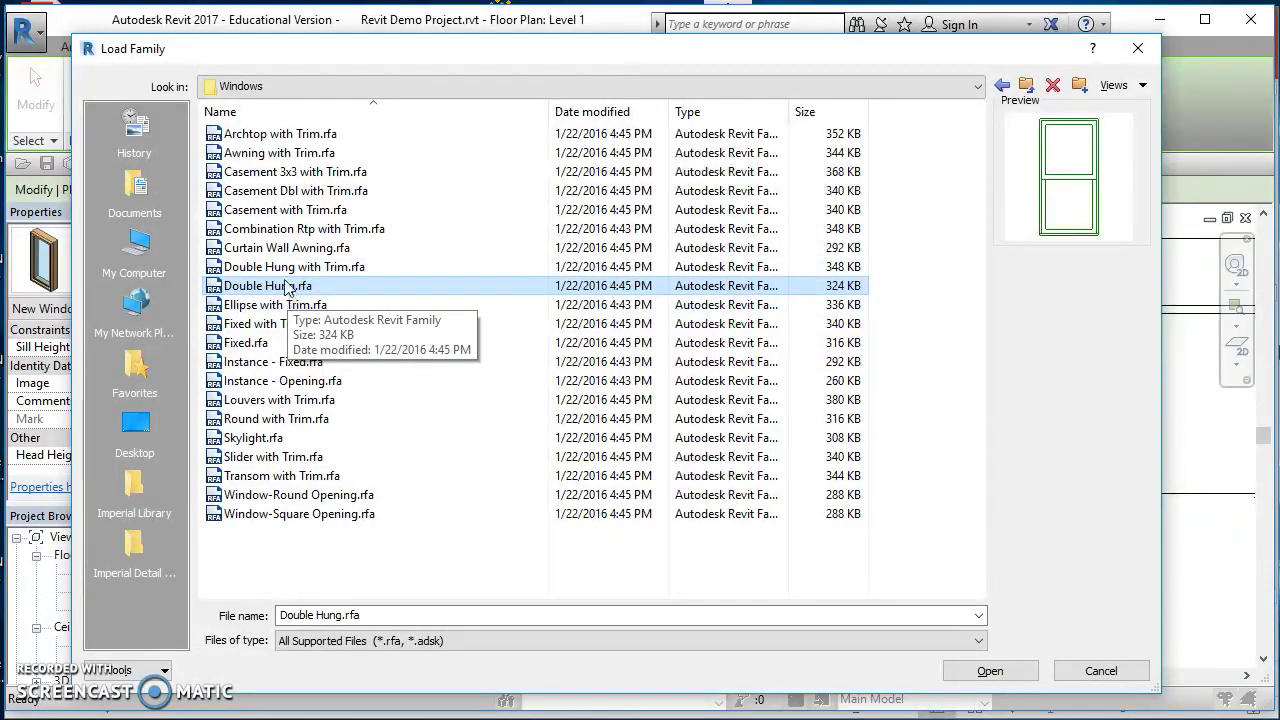
click(287, 289)
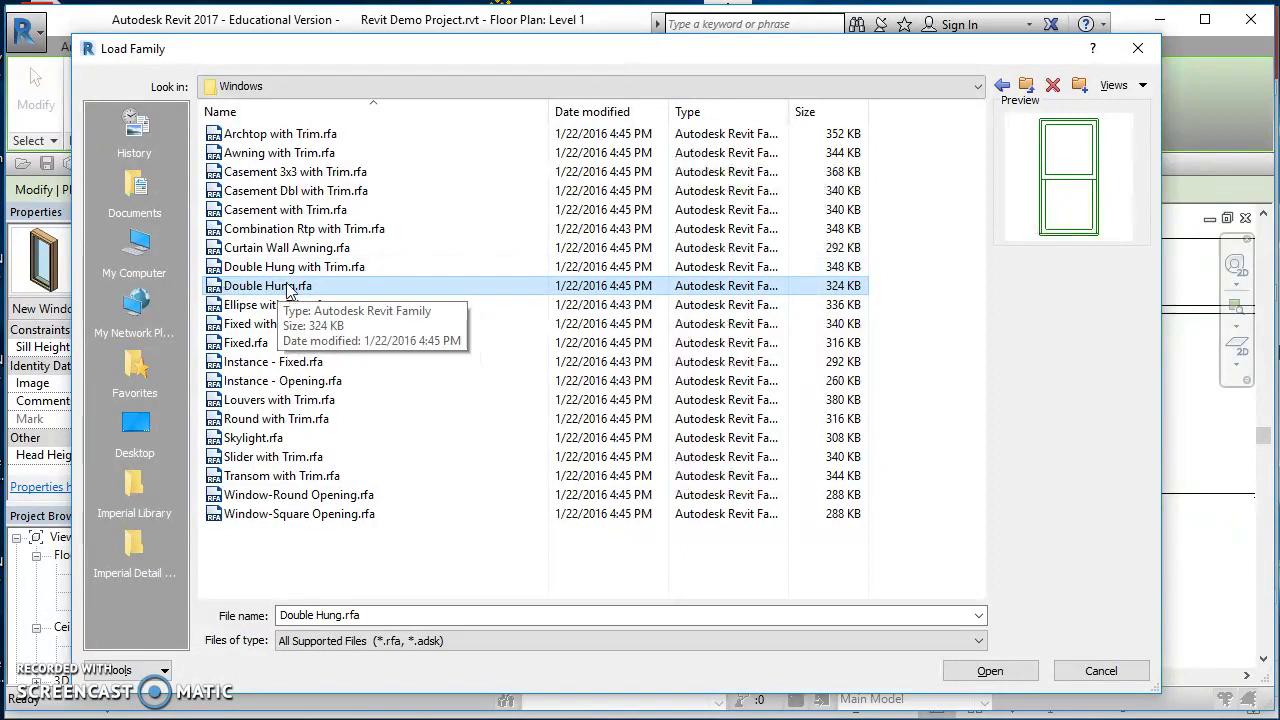
click(990, 671)
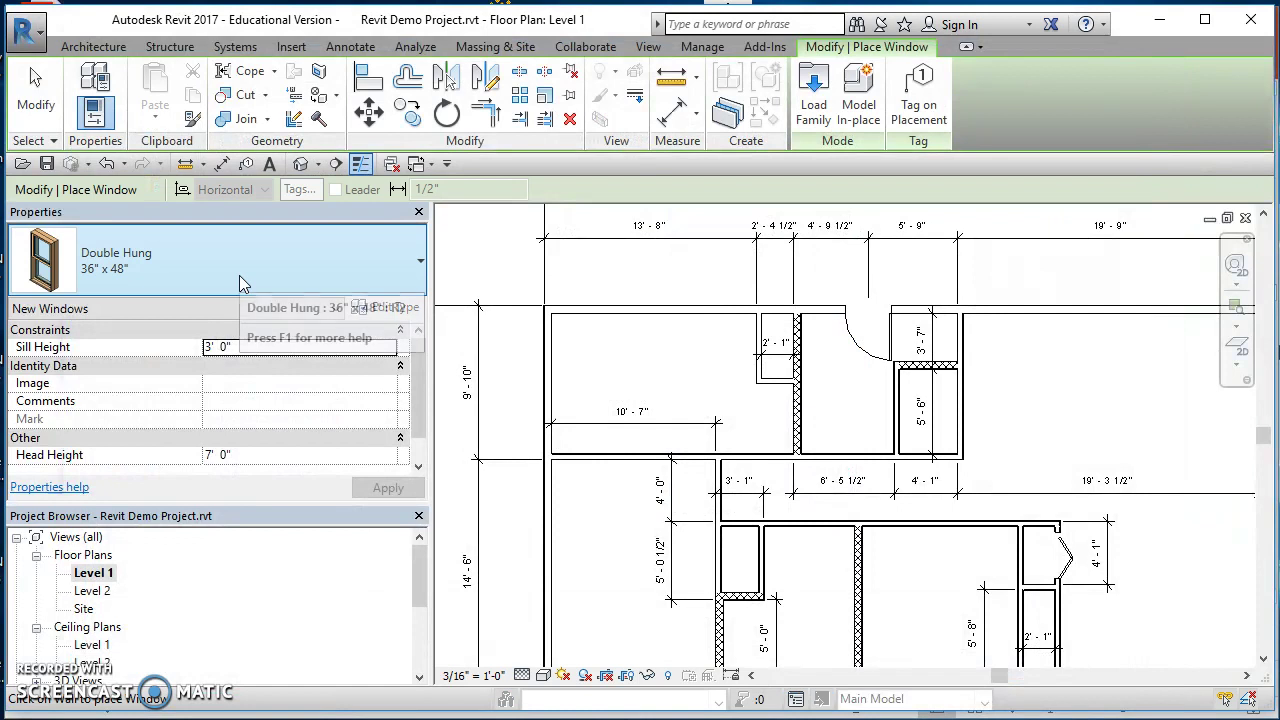
Duplicate Double Hung 36" x 48" as 36" x 60" - SATC with a 5' 0" height
click(174, 269)
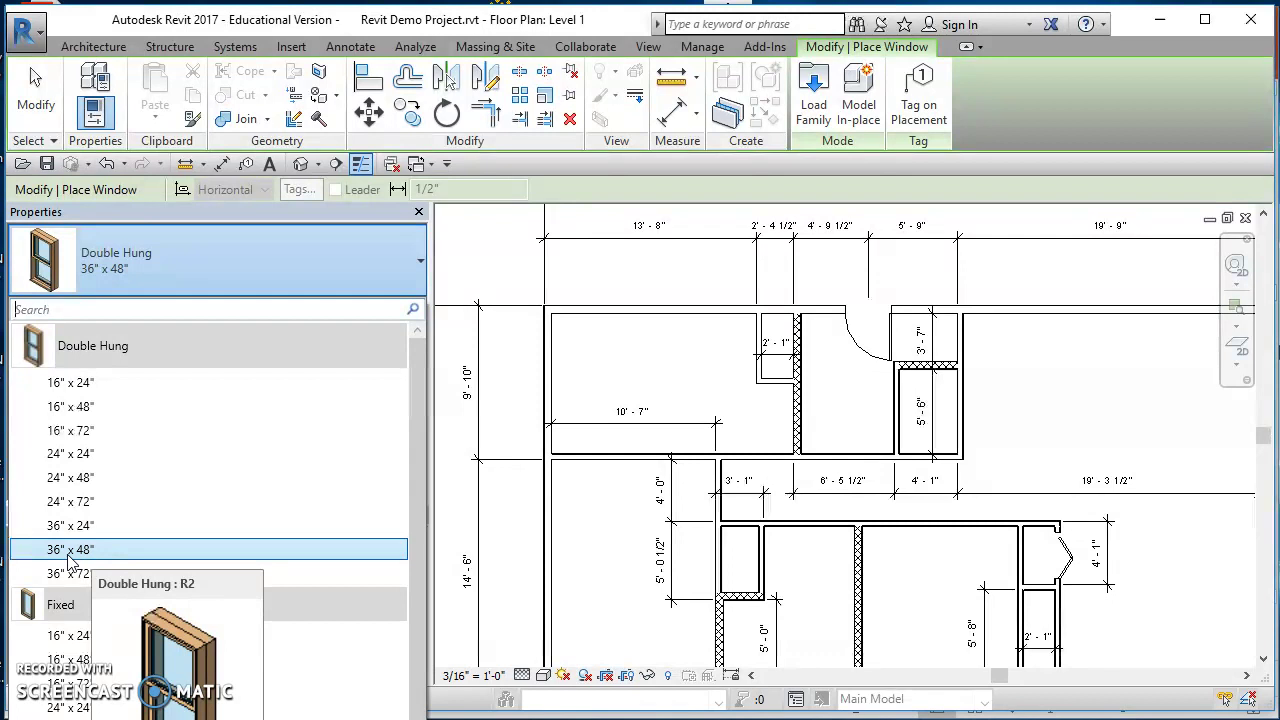
click(68, 557)
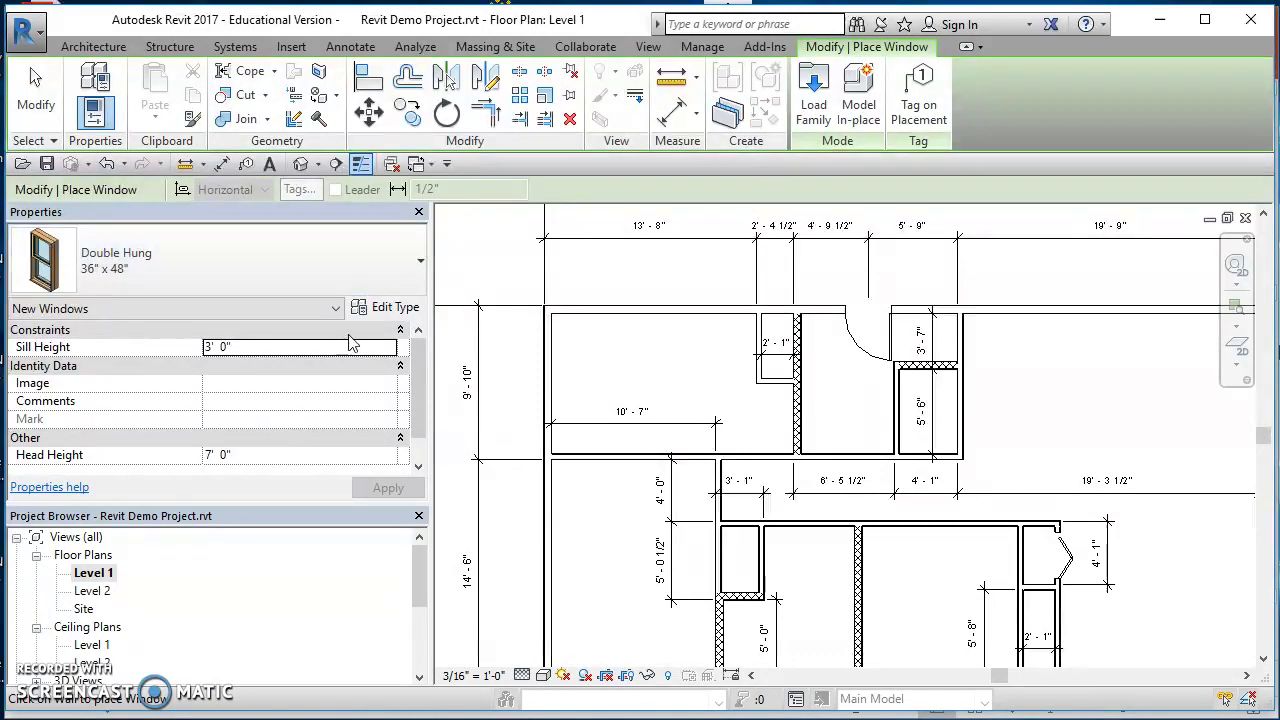
click(389, 308)
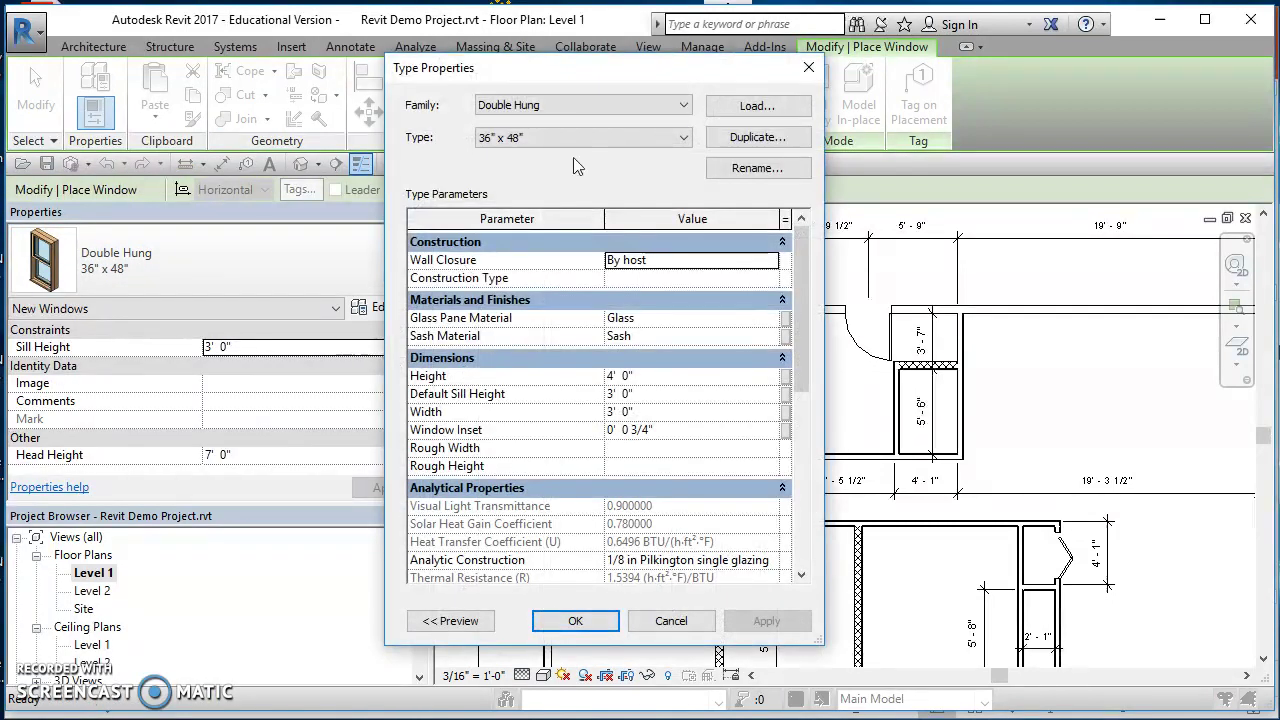
click(774, 143)
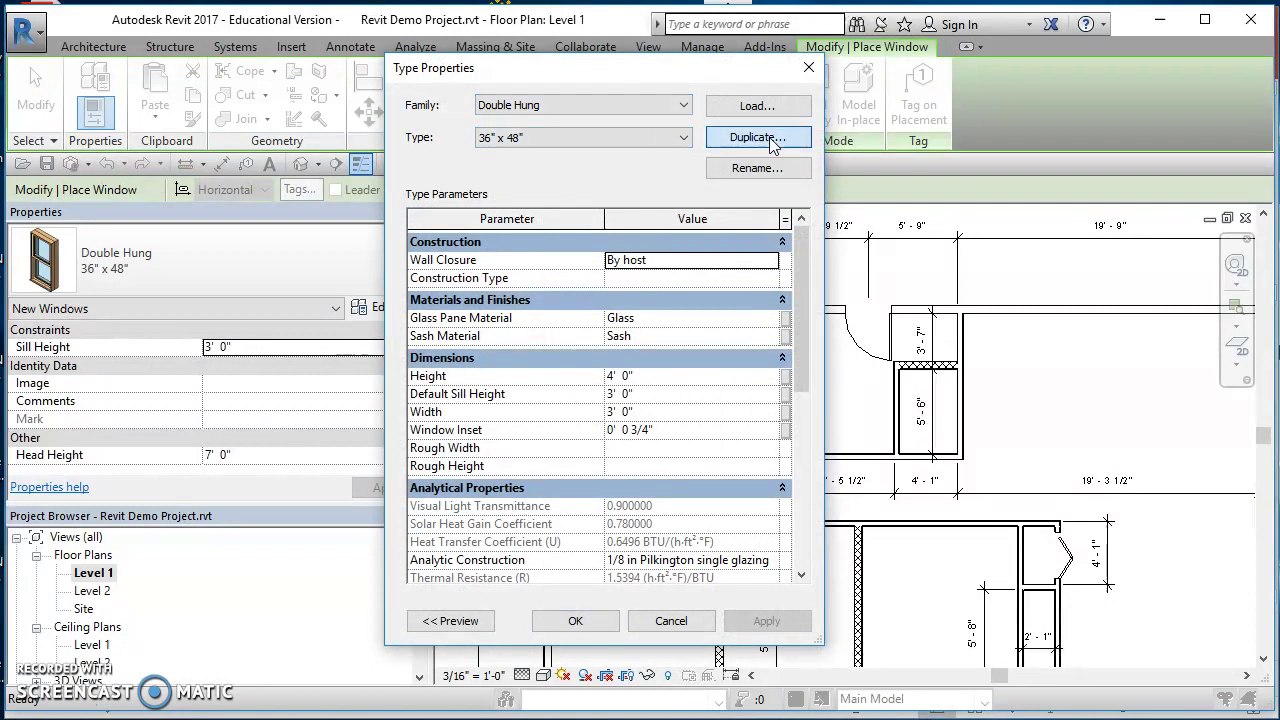
click(602, 344)
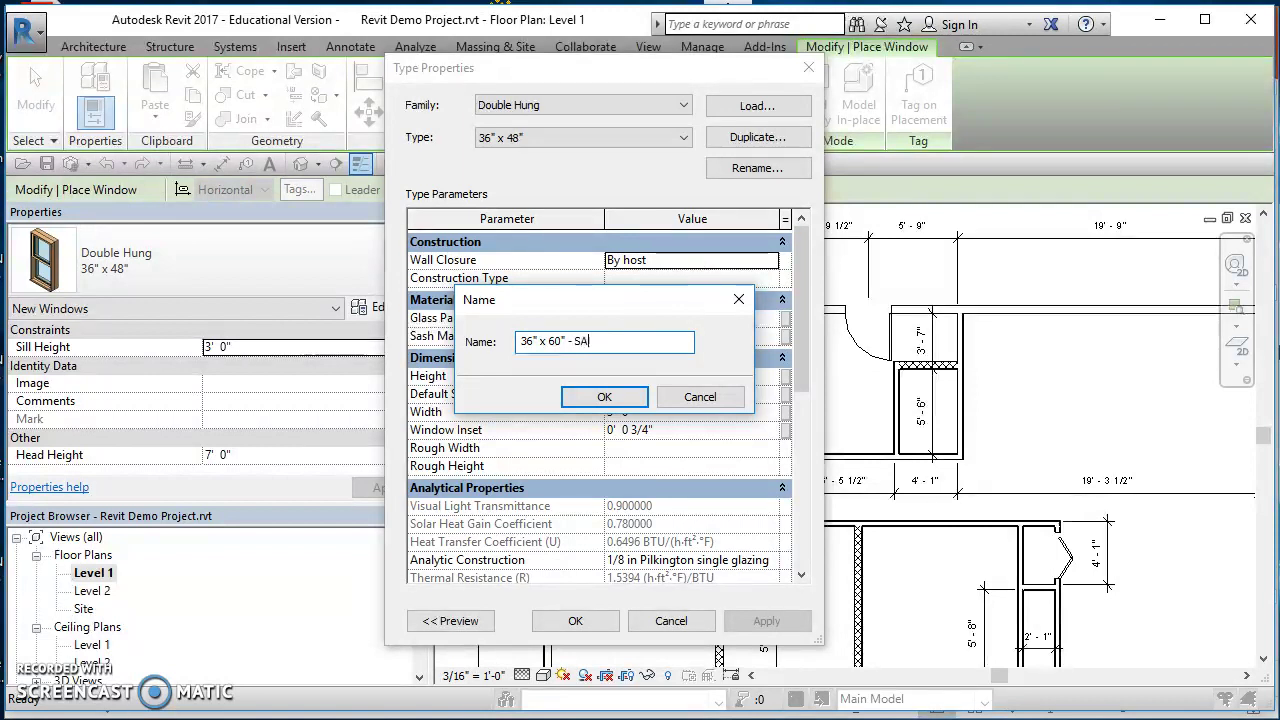
click(604, 397)
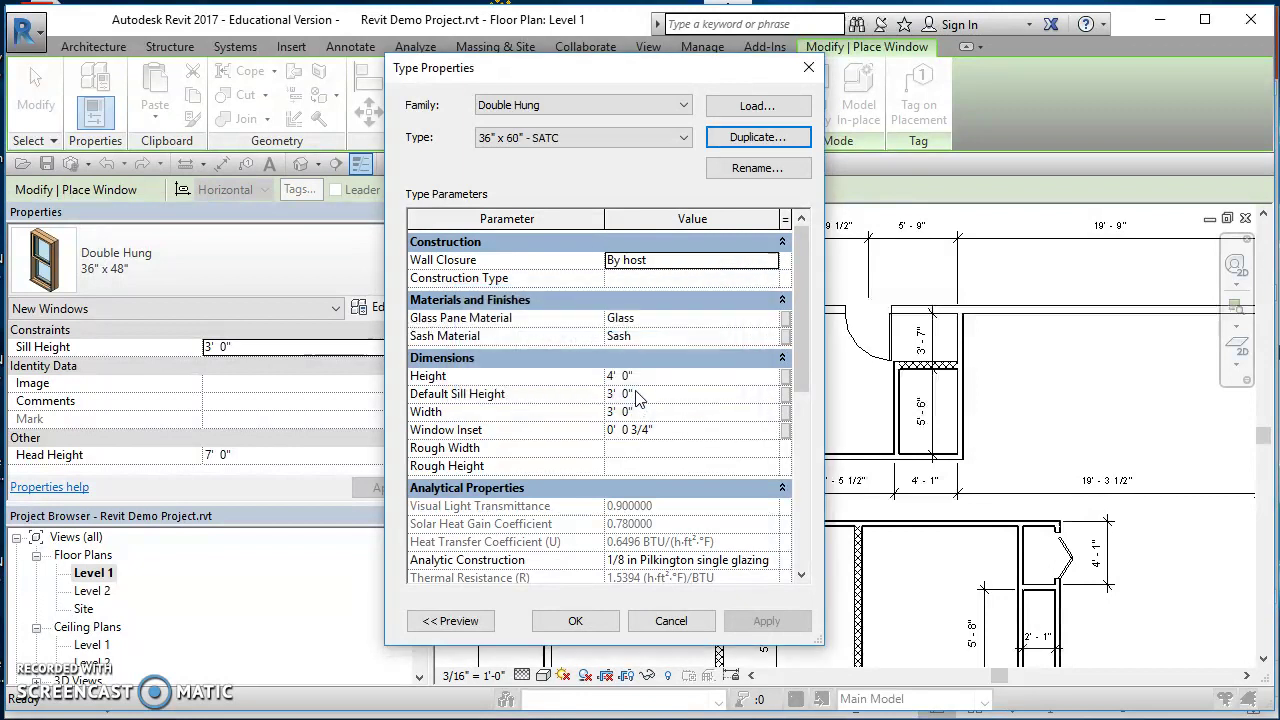
click(660, 376)
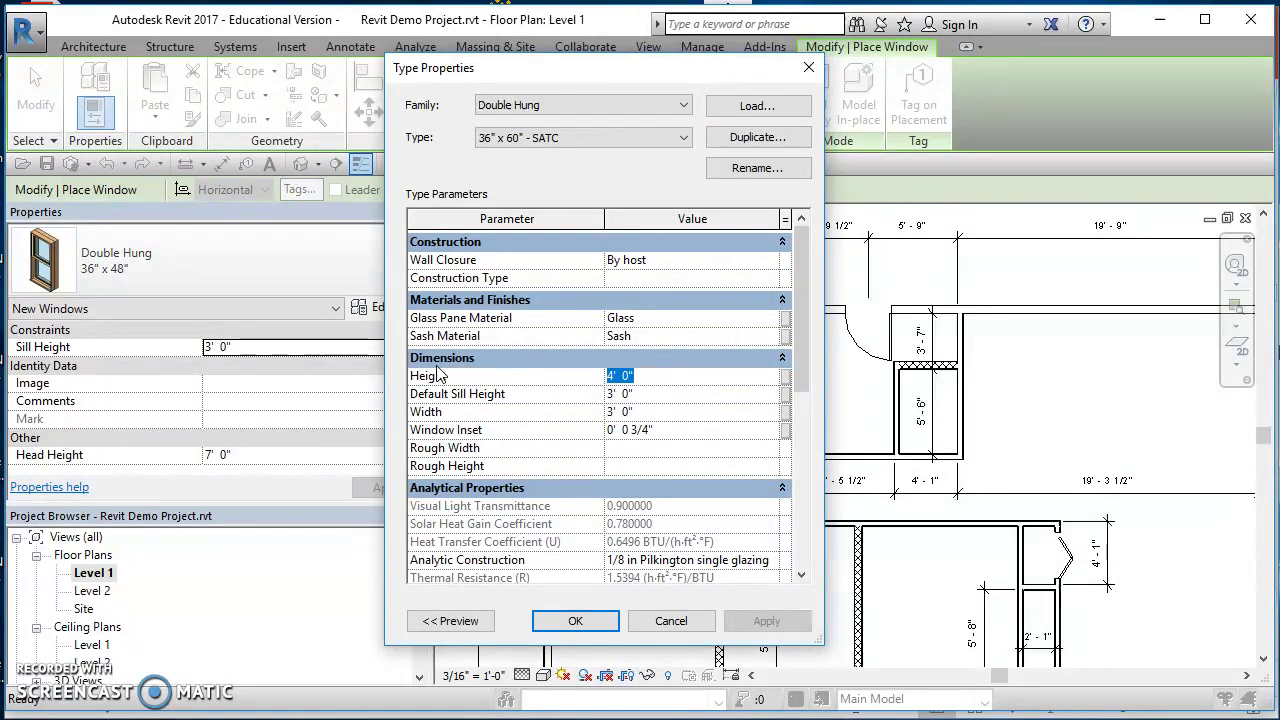
text(5)
click(641, 398)
Close Type Properties and set the window's Head Height to 6' 8", giving a 1' 8" sill
click(575, 620)
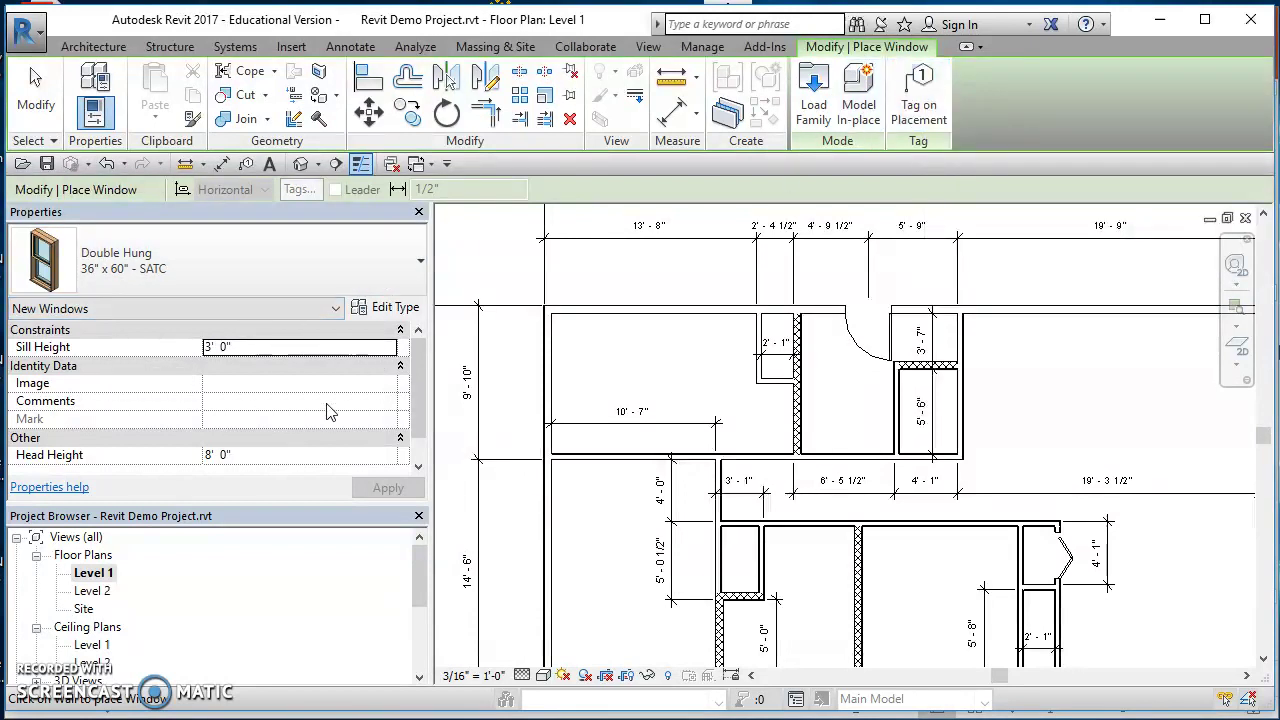
scroll(420, 415, down, 1)
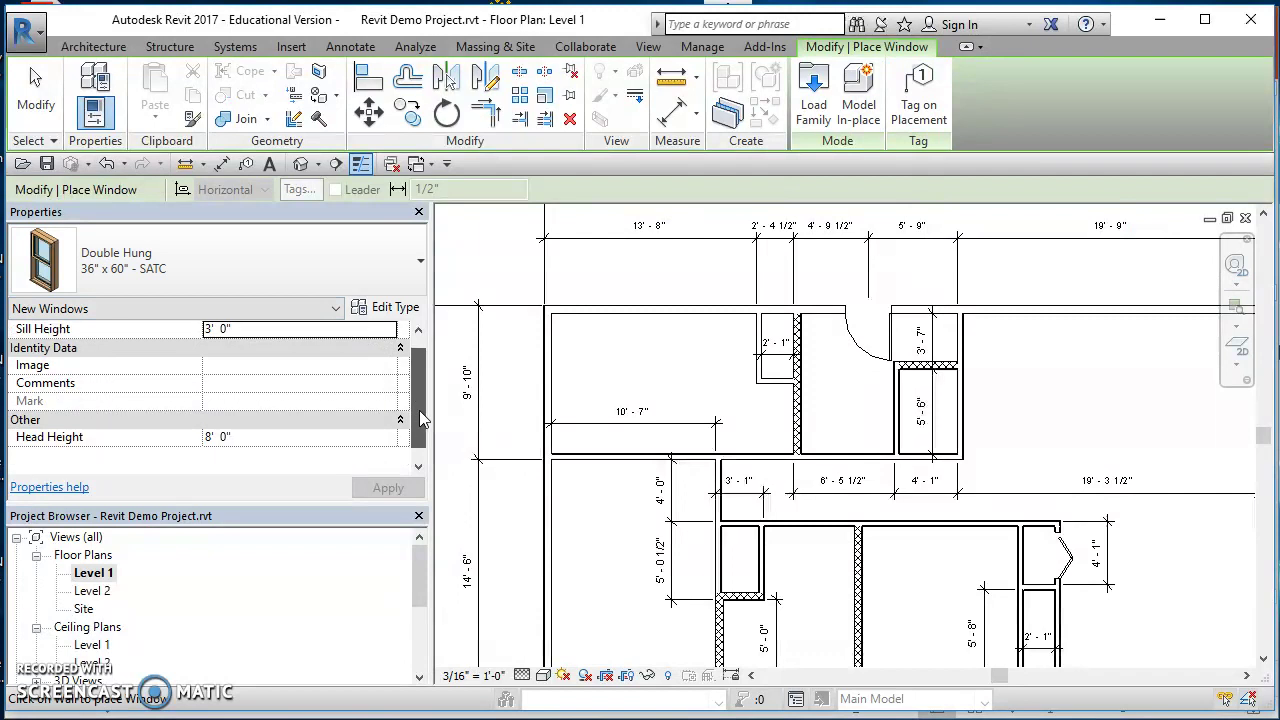
click(243, 437)
text(6 8)
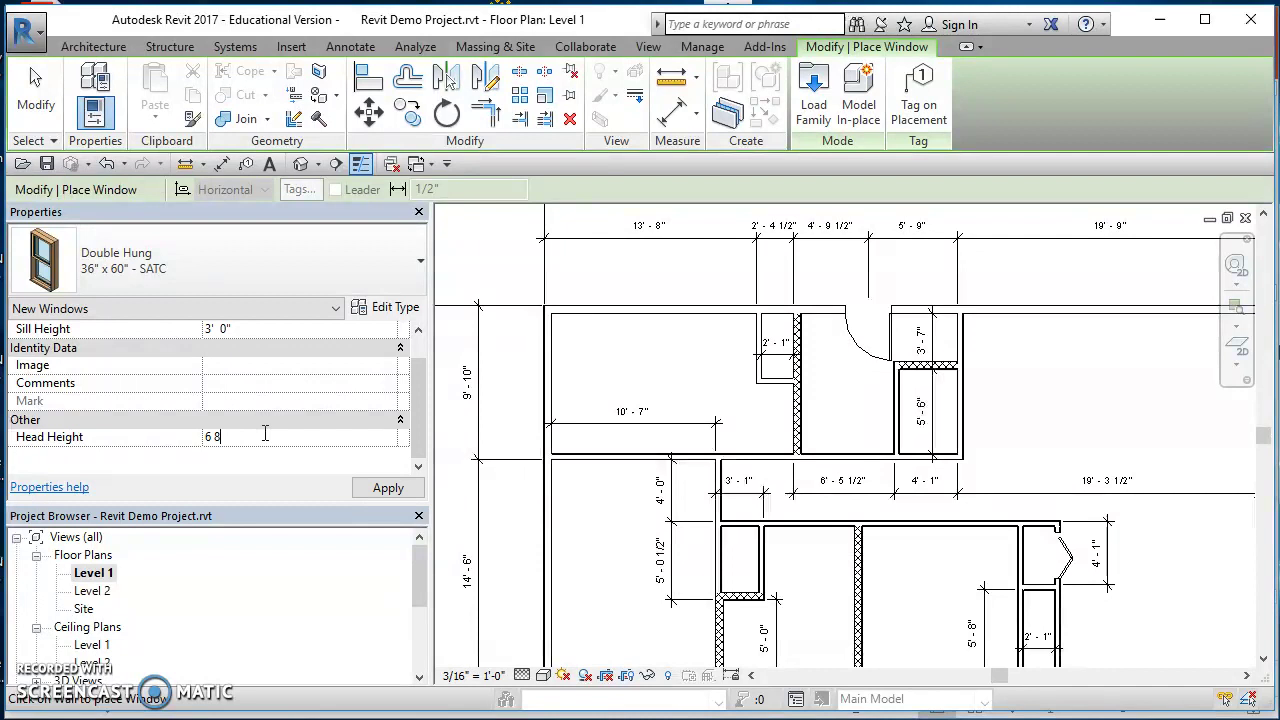
click(232, 368)
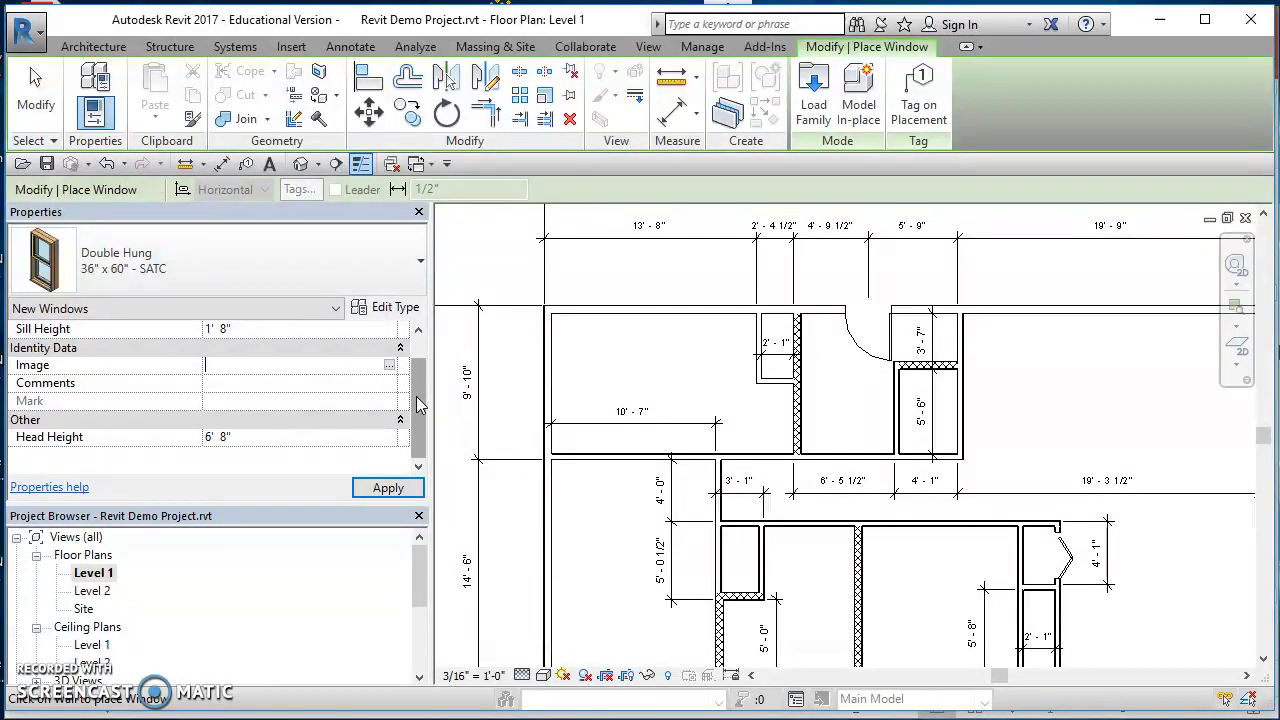
scroll(418, 396, up, 1)
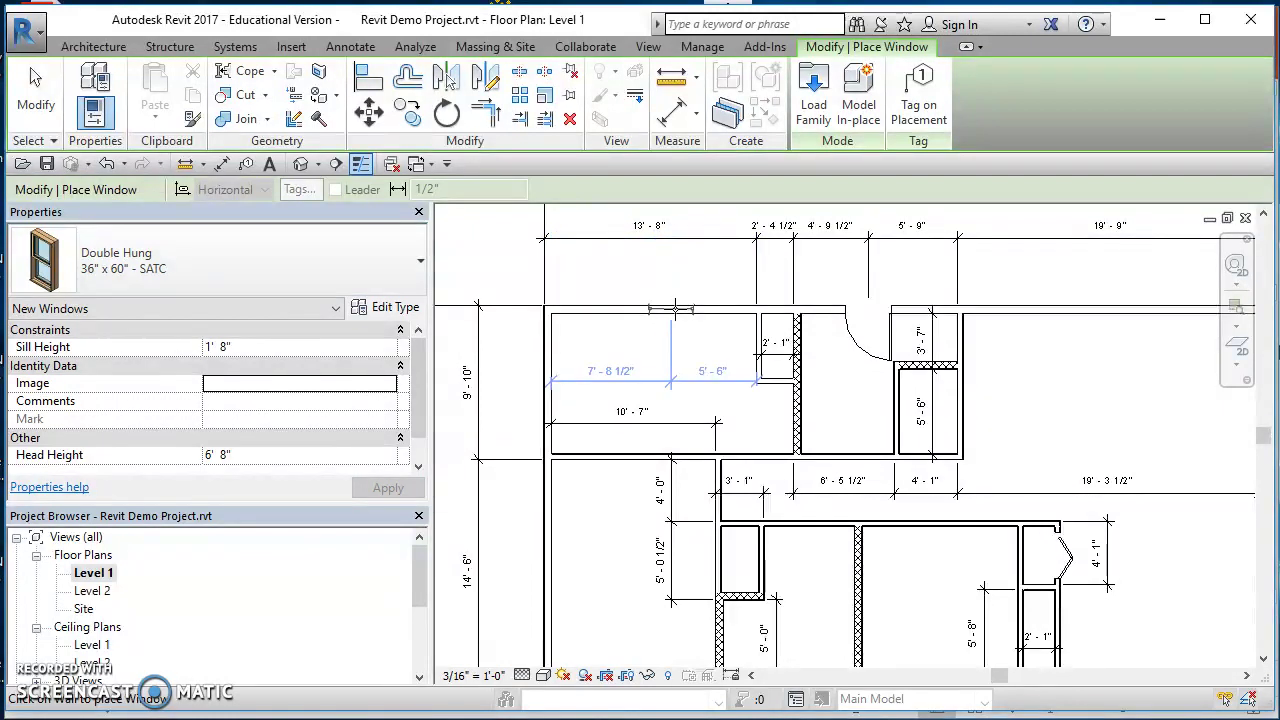
Pan and zoom along the top wall, then exit the Place Window tool with Esc
scroll(675, 309, up, 4)
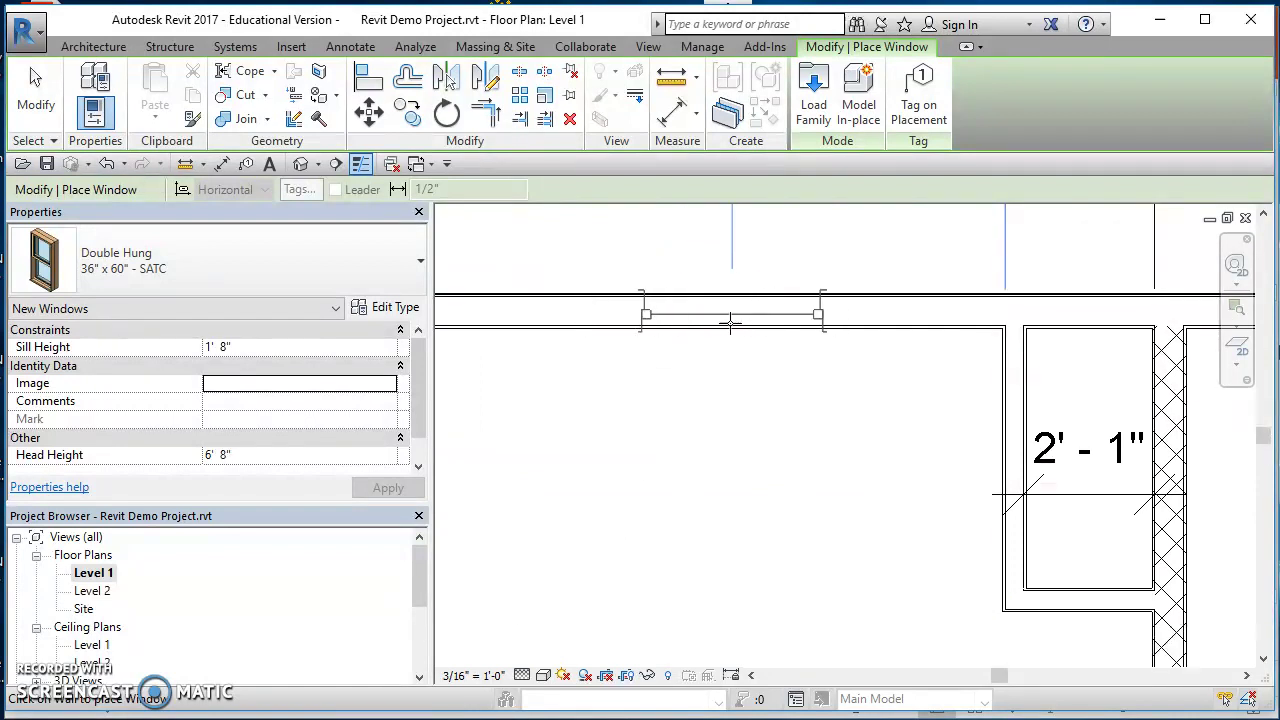
scroll(730, 320, down, 5)
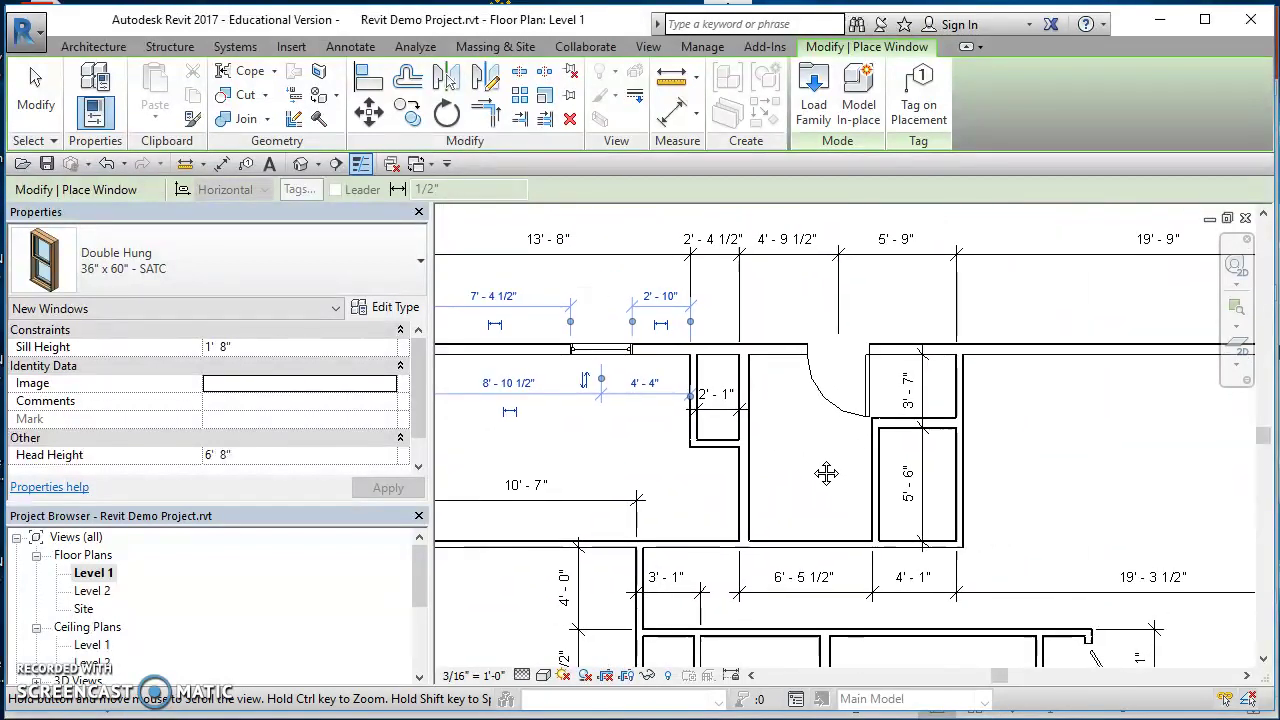
middle_drag(826, 473, 614, 515)
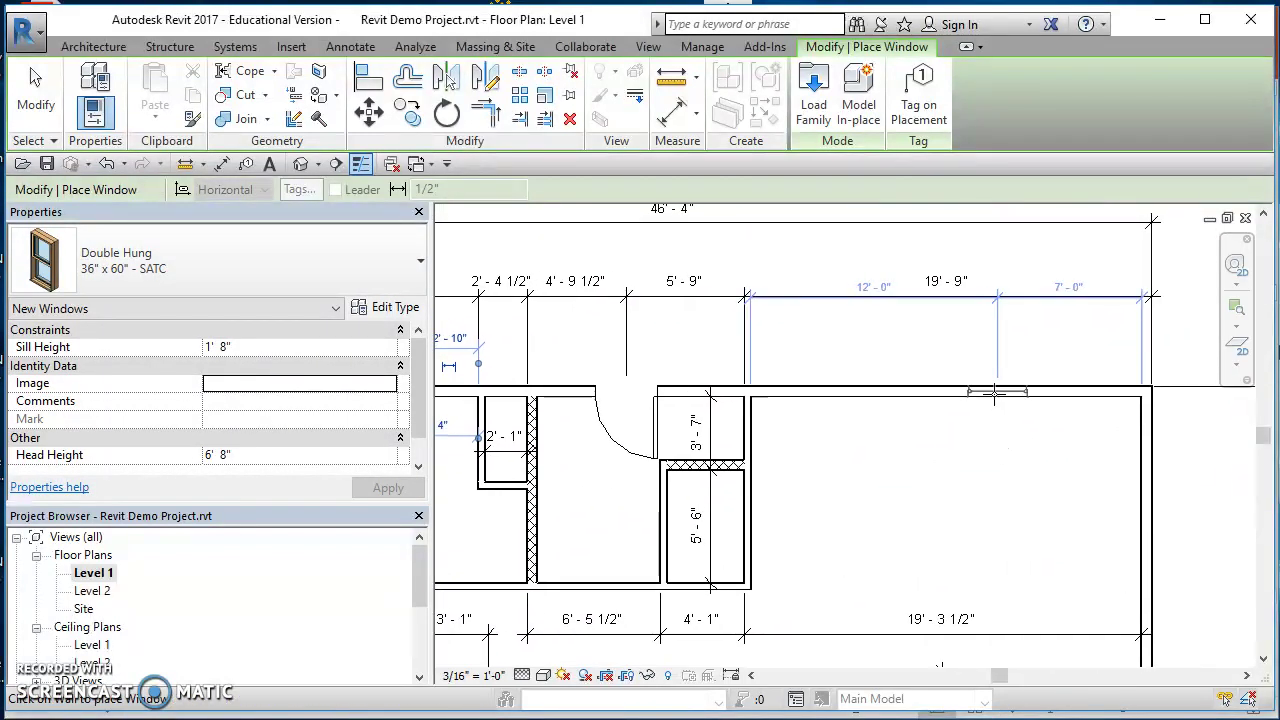
scroll(995, 400, up, 5)
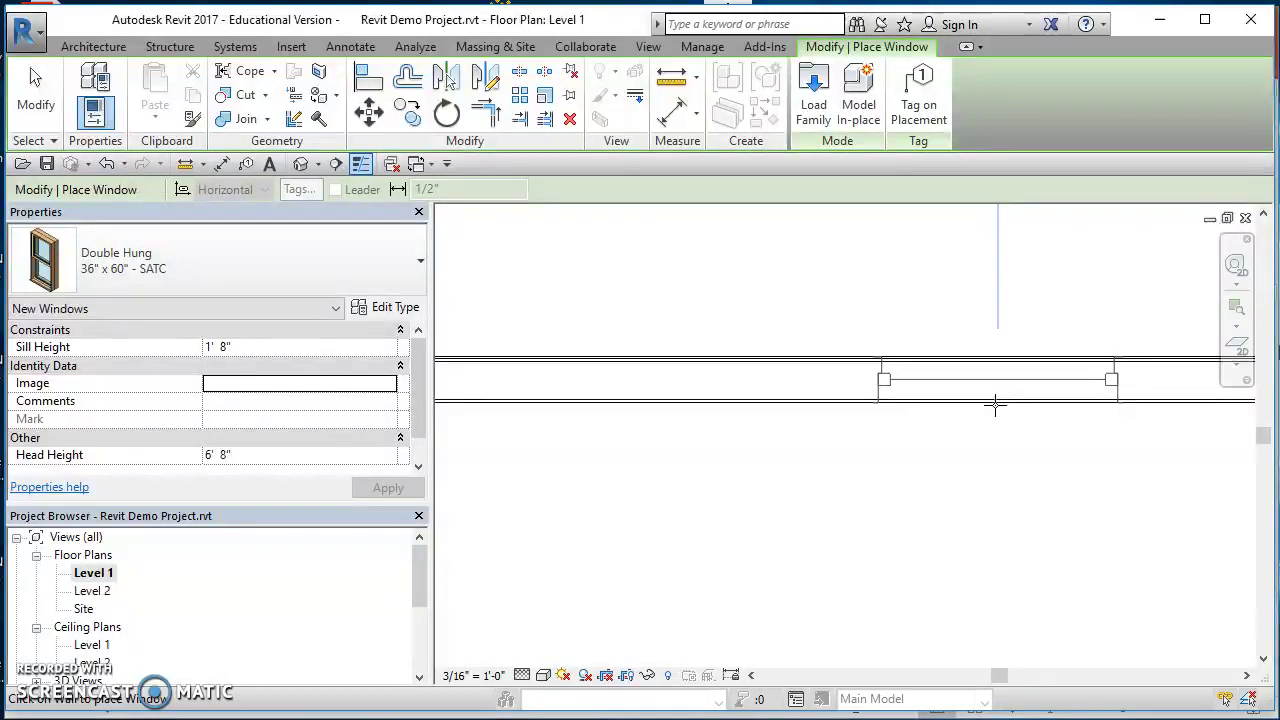
scroll(995, 403, down, 5)
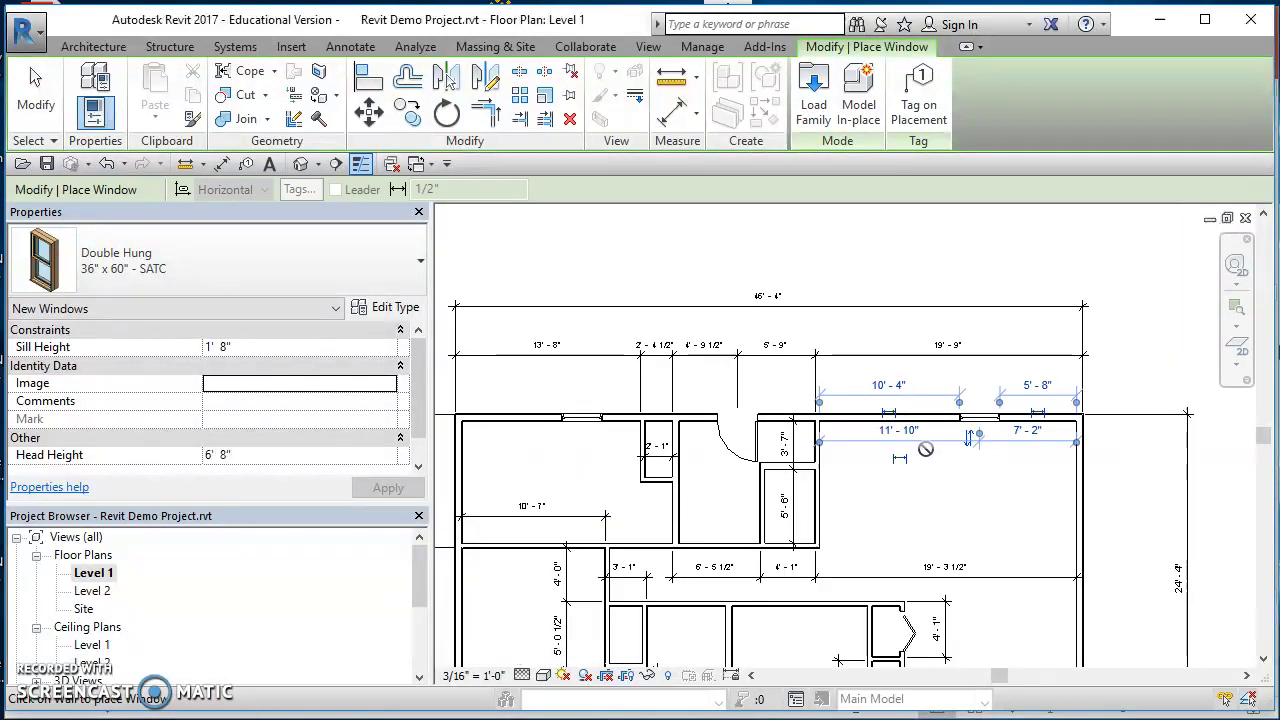
key(Escape)
scroll(730, 432, up, 2)
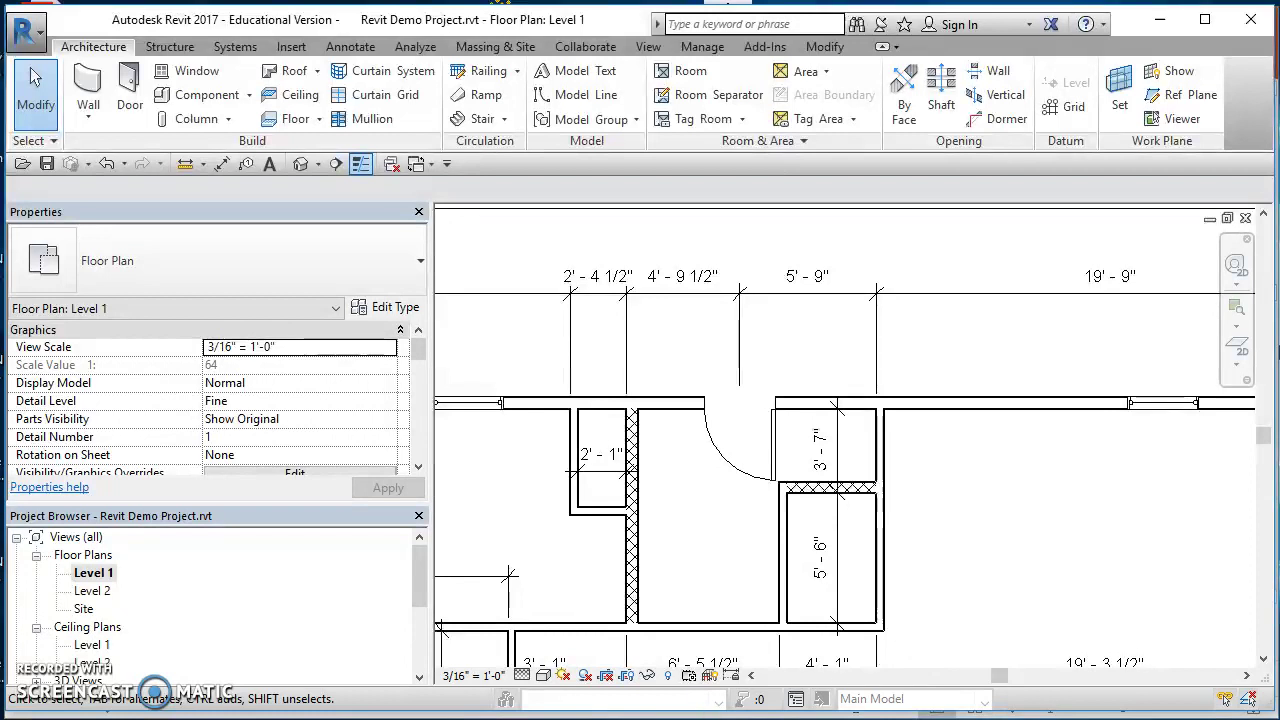
key(alt+Tab)
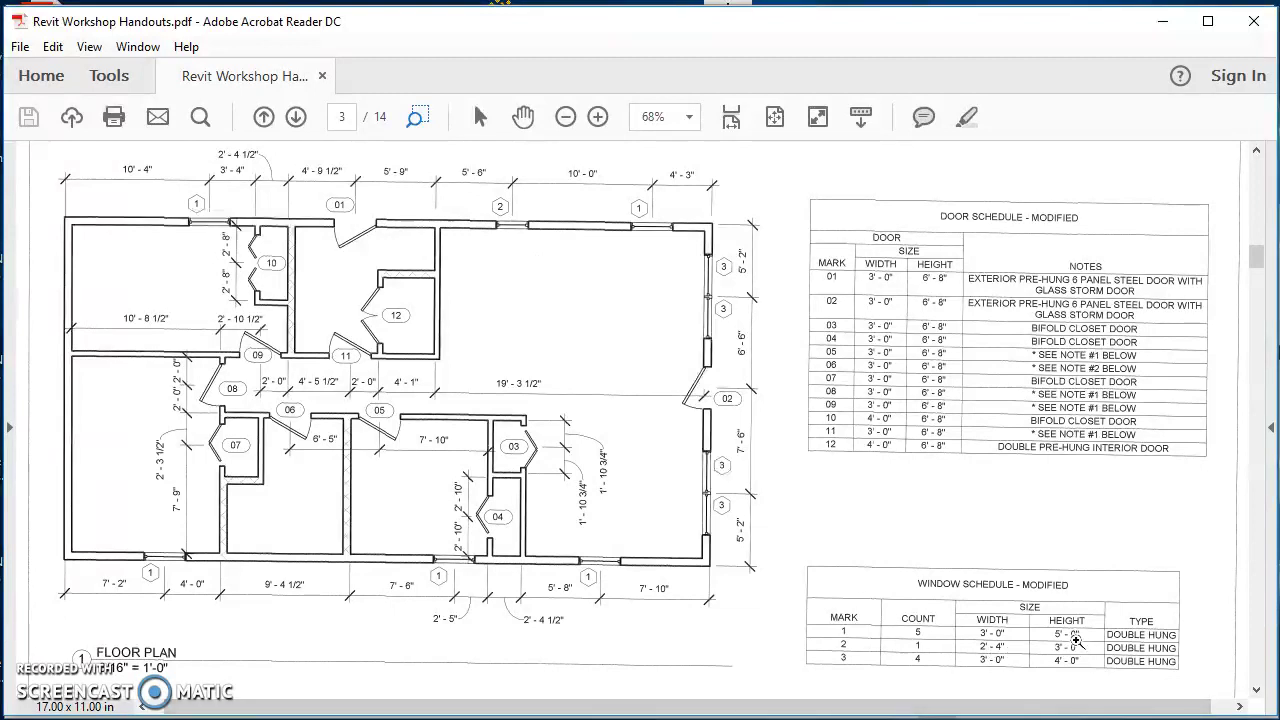
key(alt+Tab)
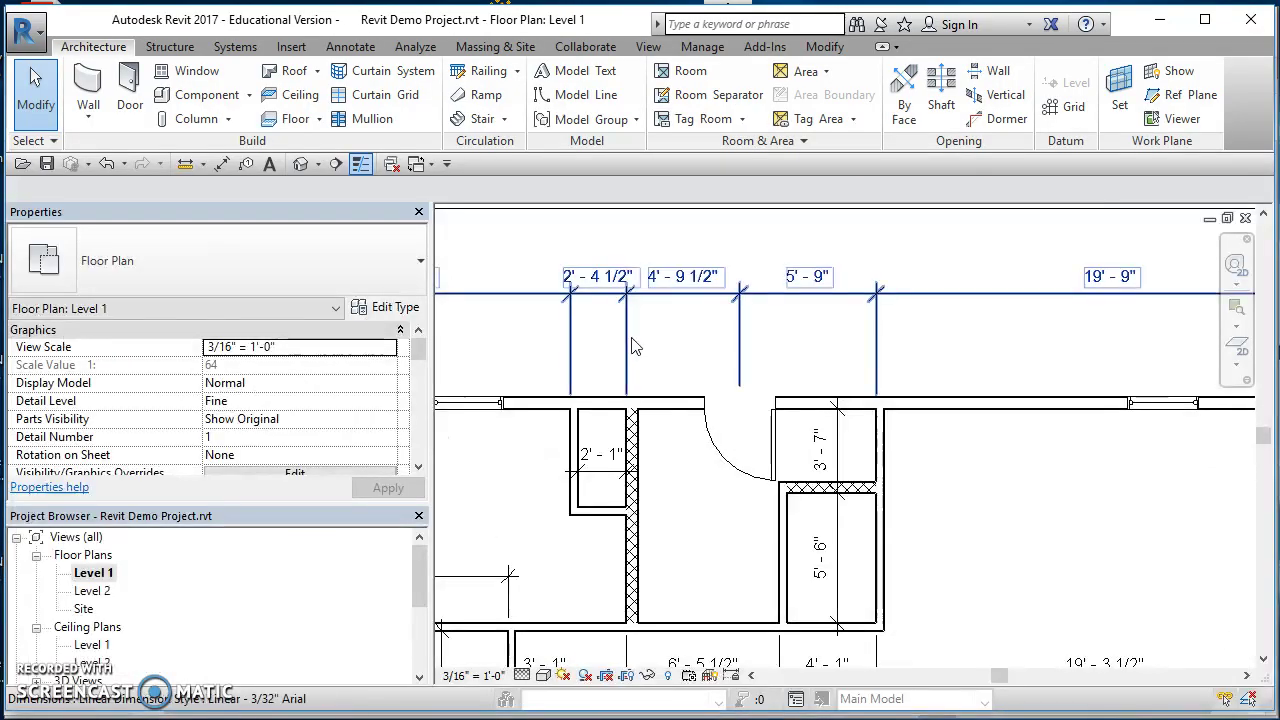
Start the Window tool and duplicate the type, naming it 28" x 36" - SATC
scroll(632, 346, down, 5)
middle_drag(700, 380, 818, 420)
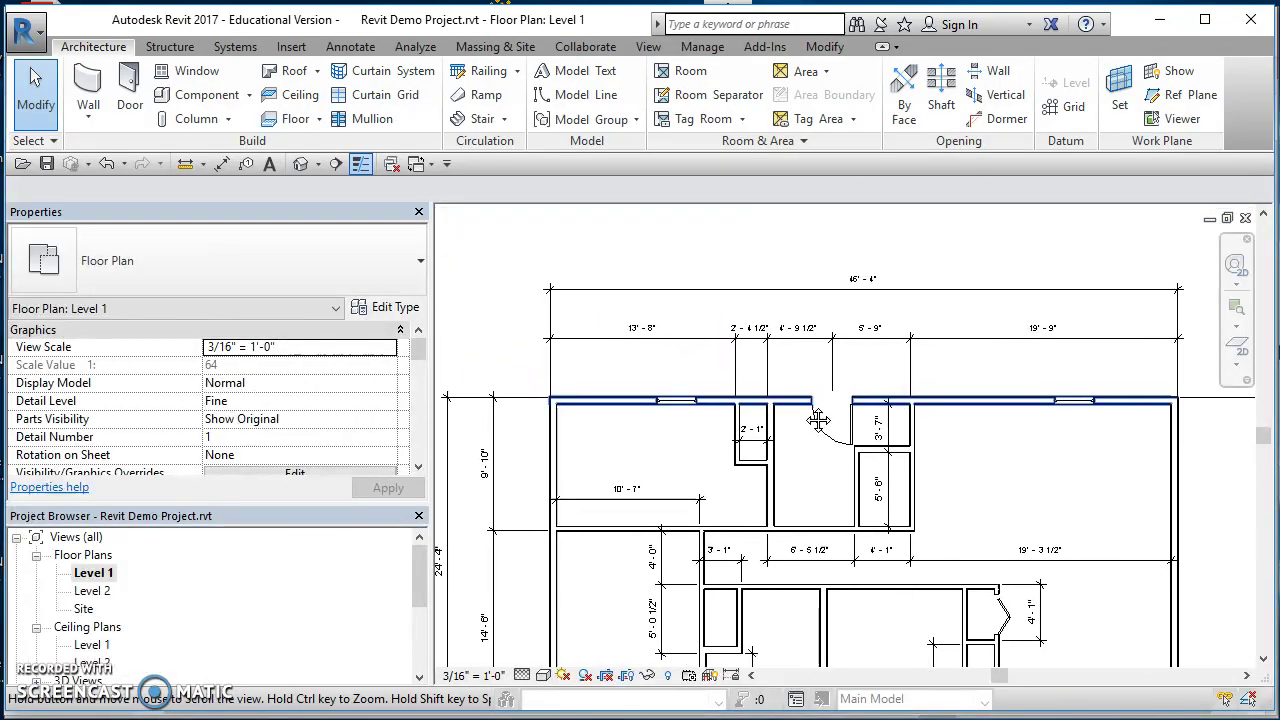
scroll(715, 380, up, 1)
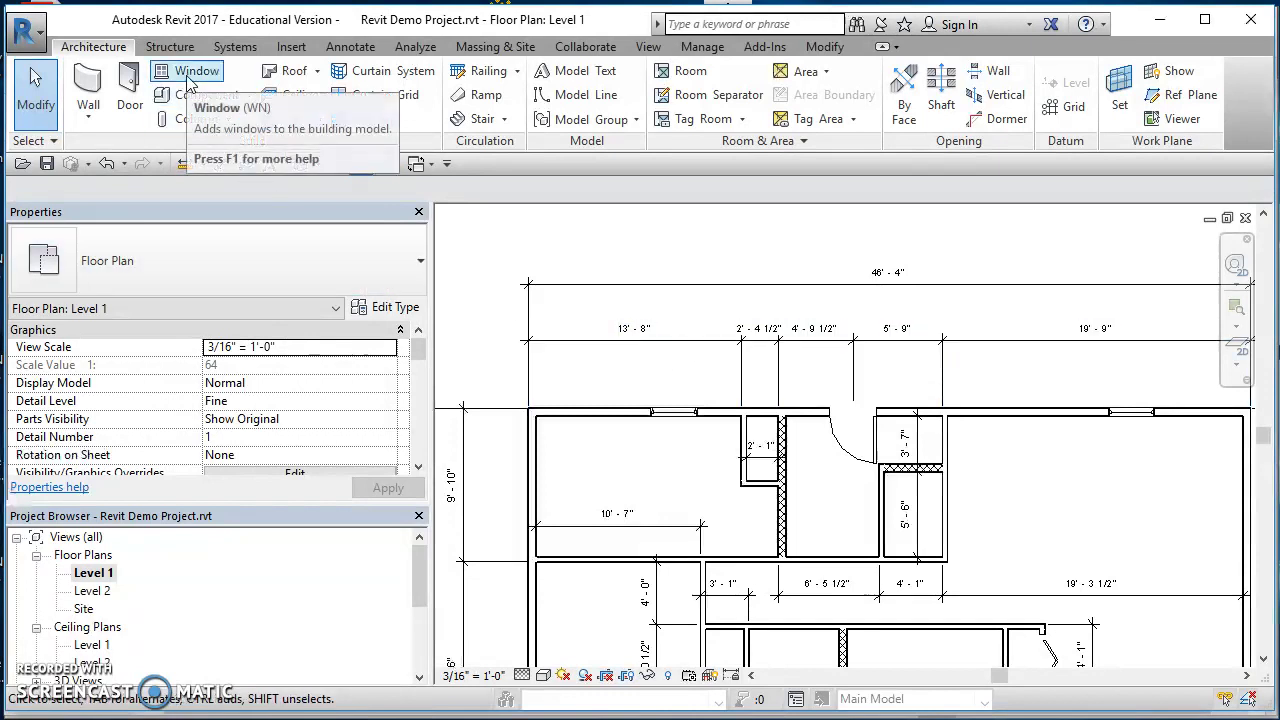
click(190, 80)
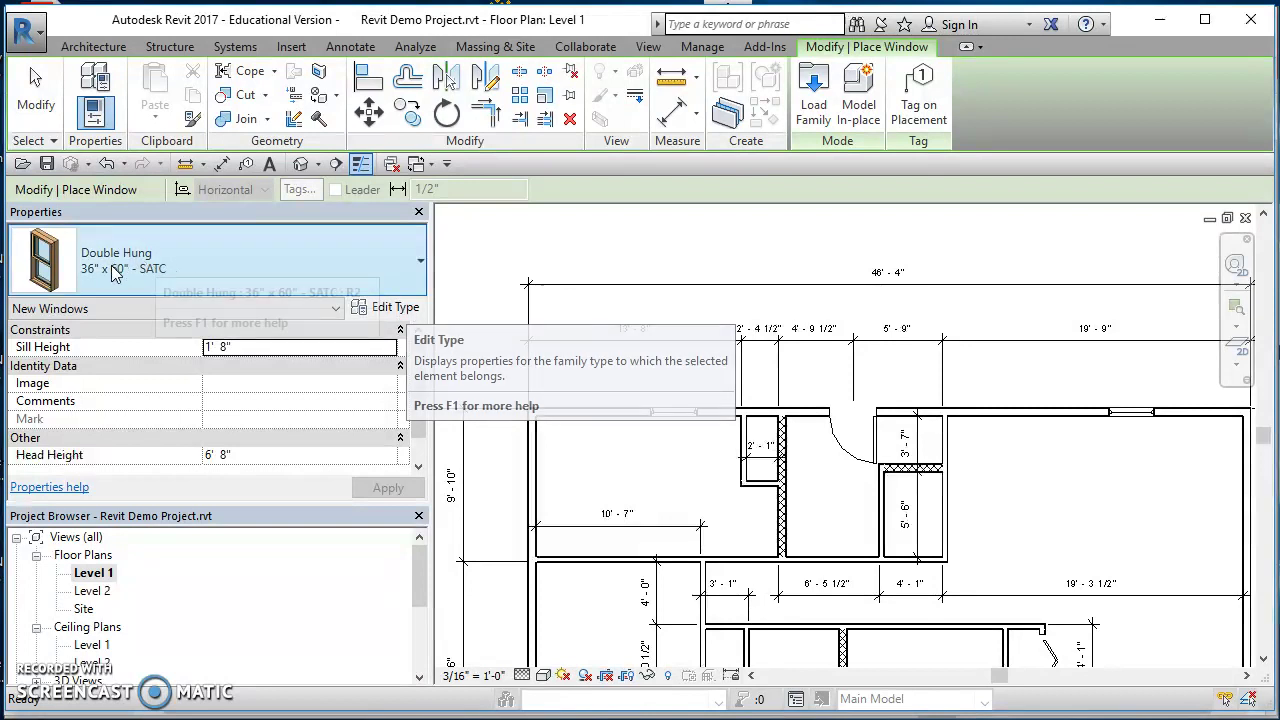
click(405, 309)
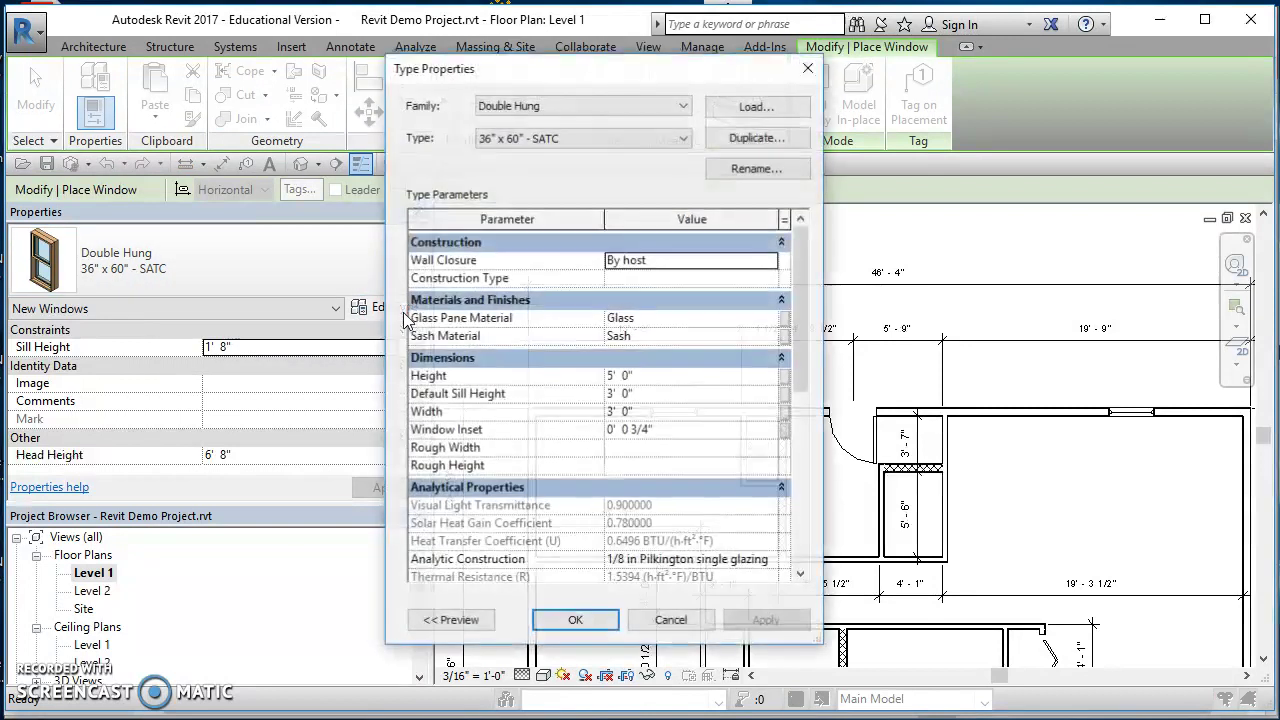
click(765, 139)
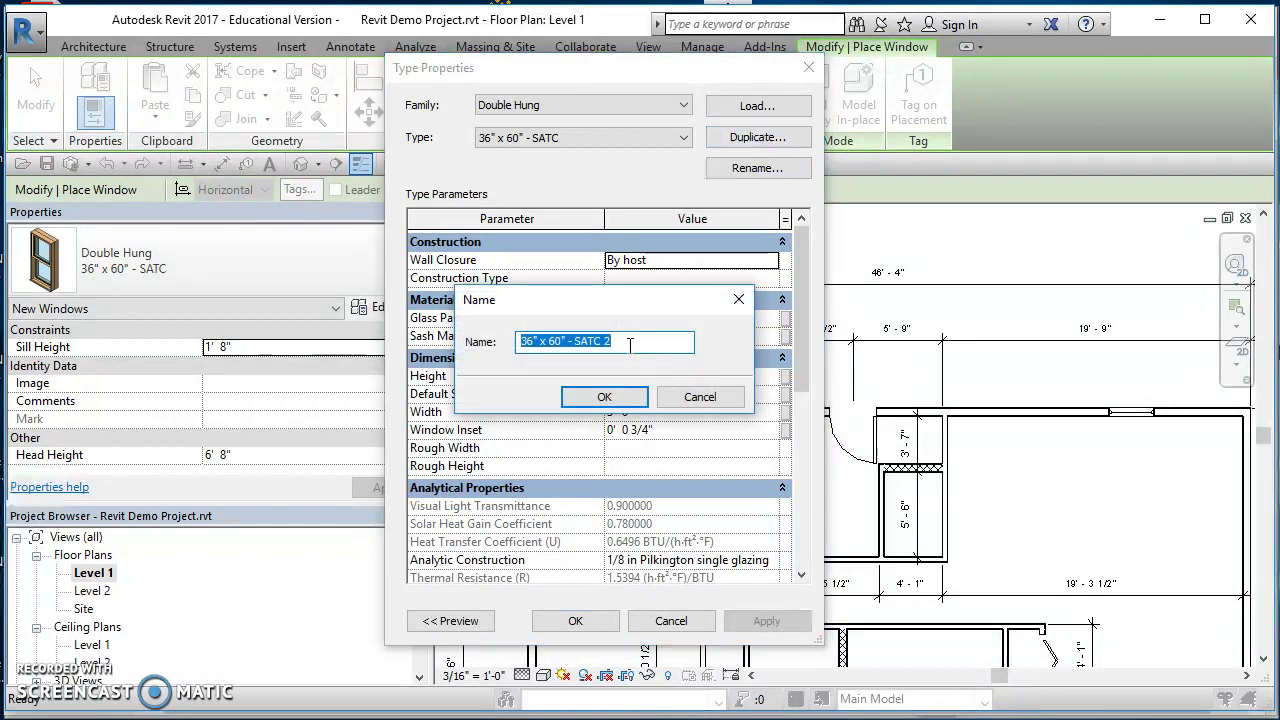
click(542, 343)
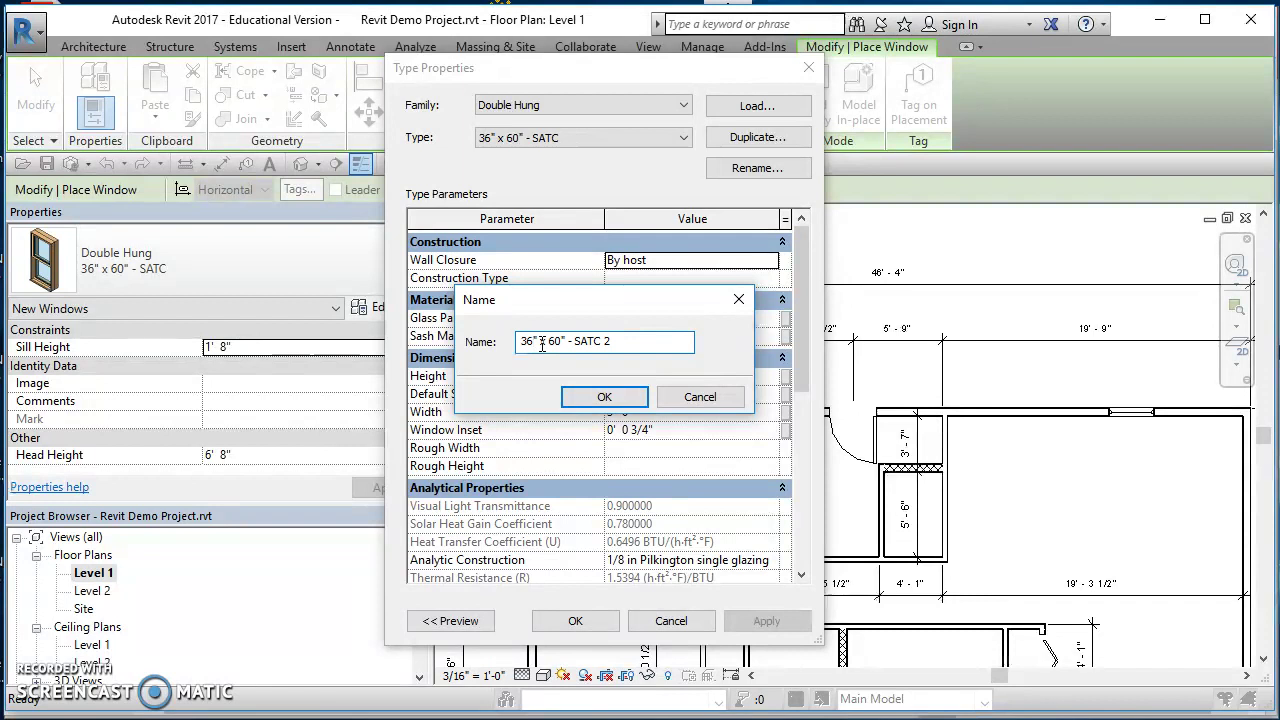
key(BackSpace)
key(BackSpace)
text(28" x )
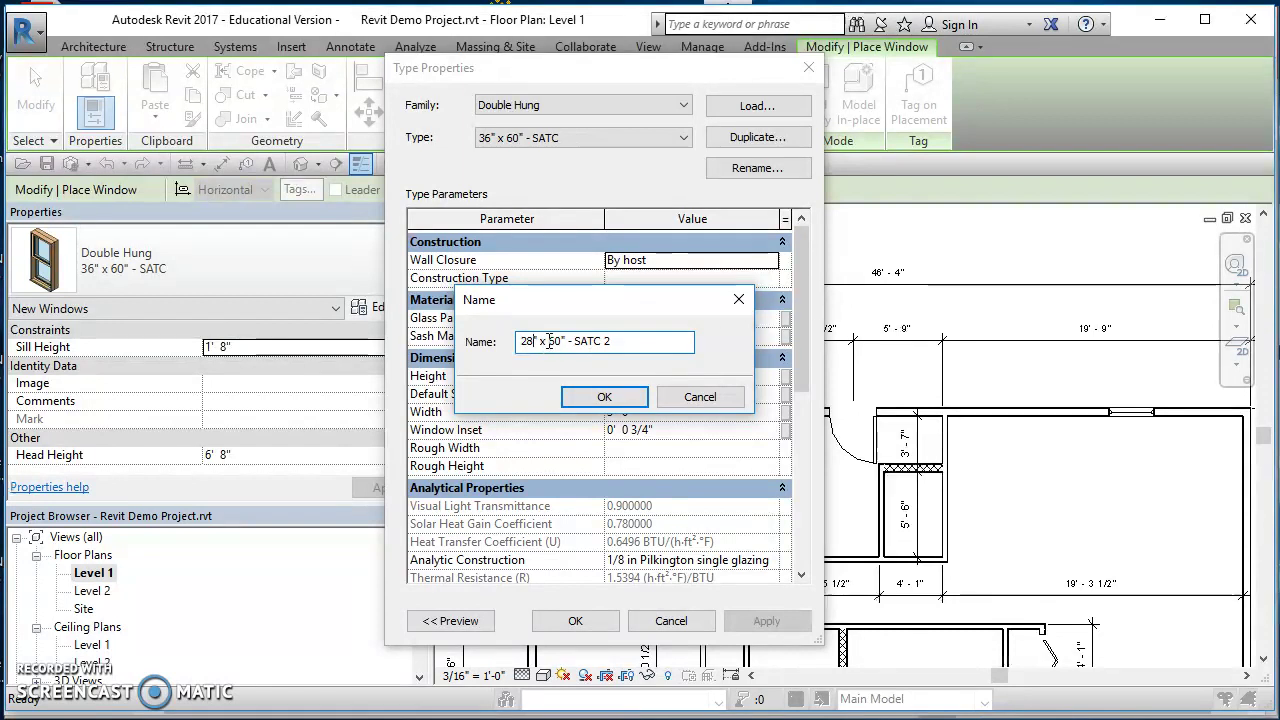
text(36)
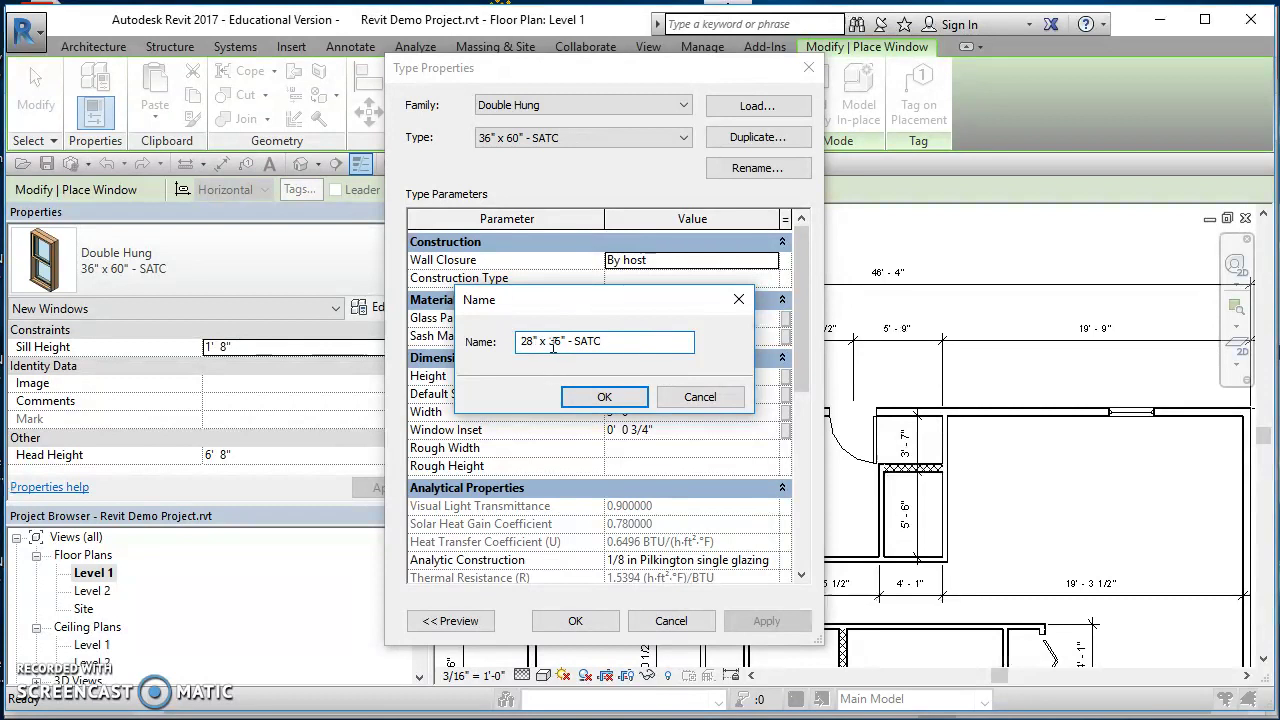
click(612, 395)
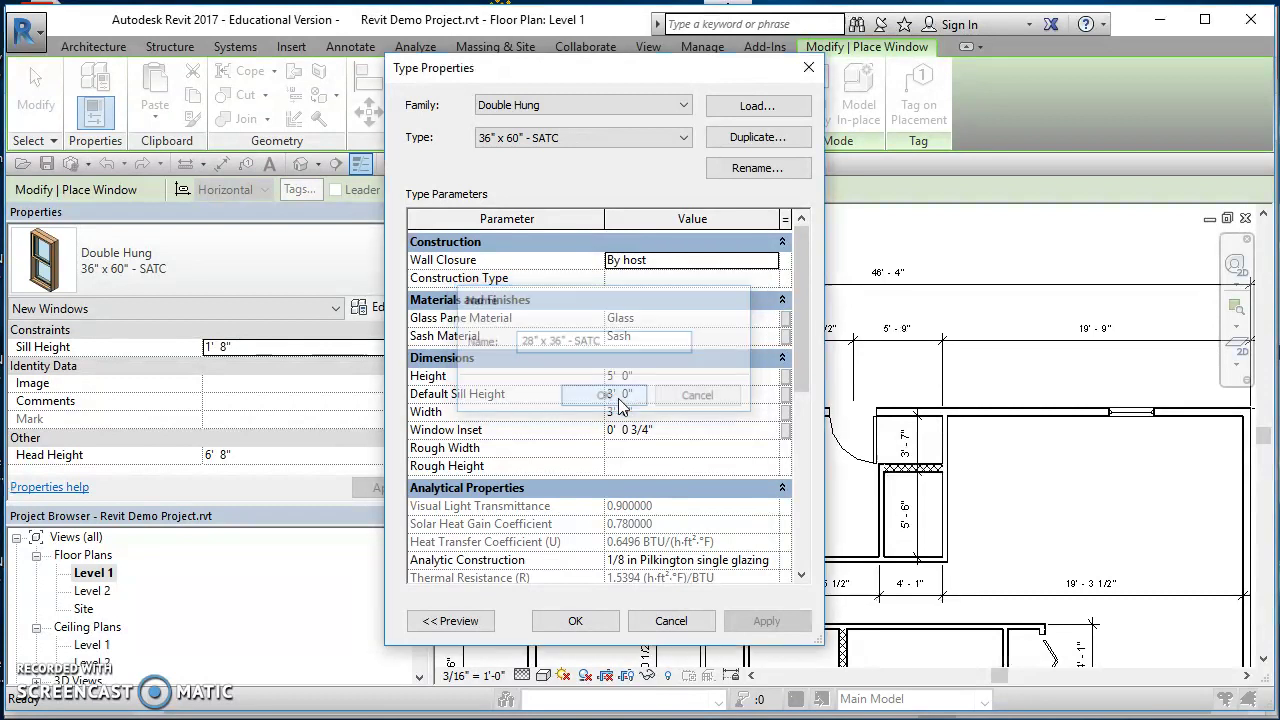
Set the new type's Height to 3' 0" and Width to 2' 4", then confirm
click(655, 376)
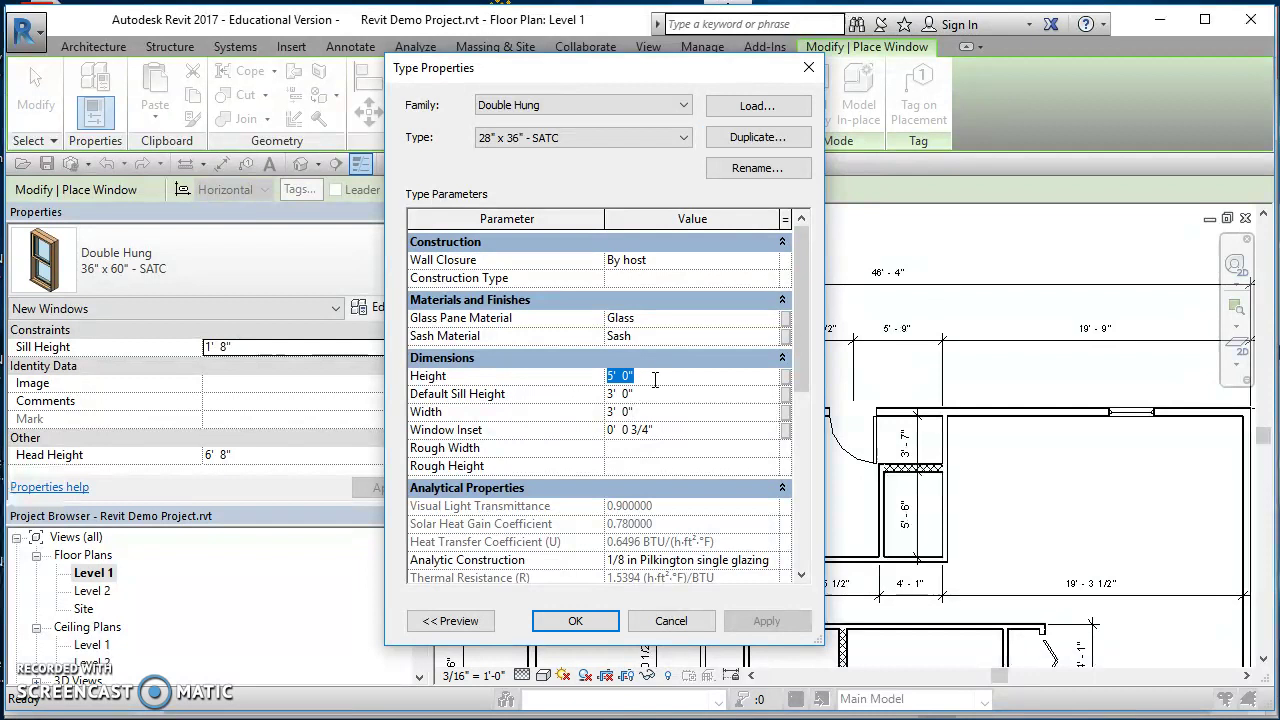
text(3)
click(660, 412)
text(2 4)
key(Tab)
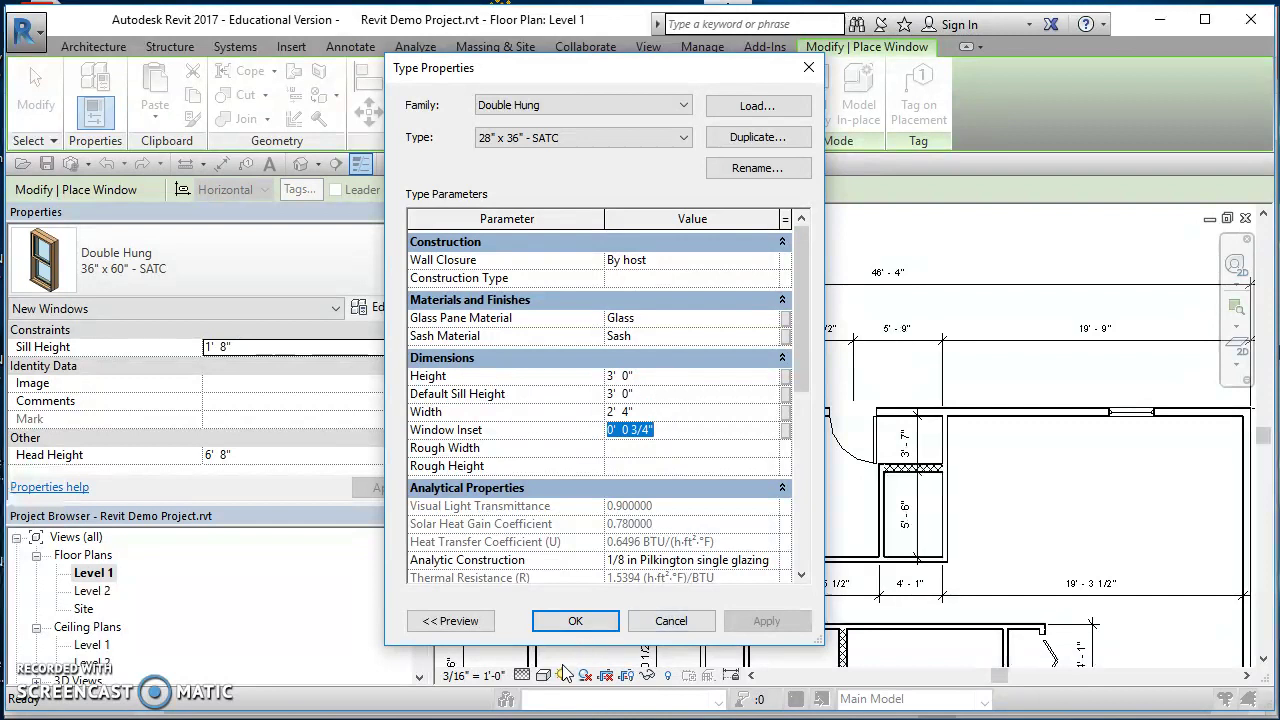
click(575, 620)
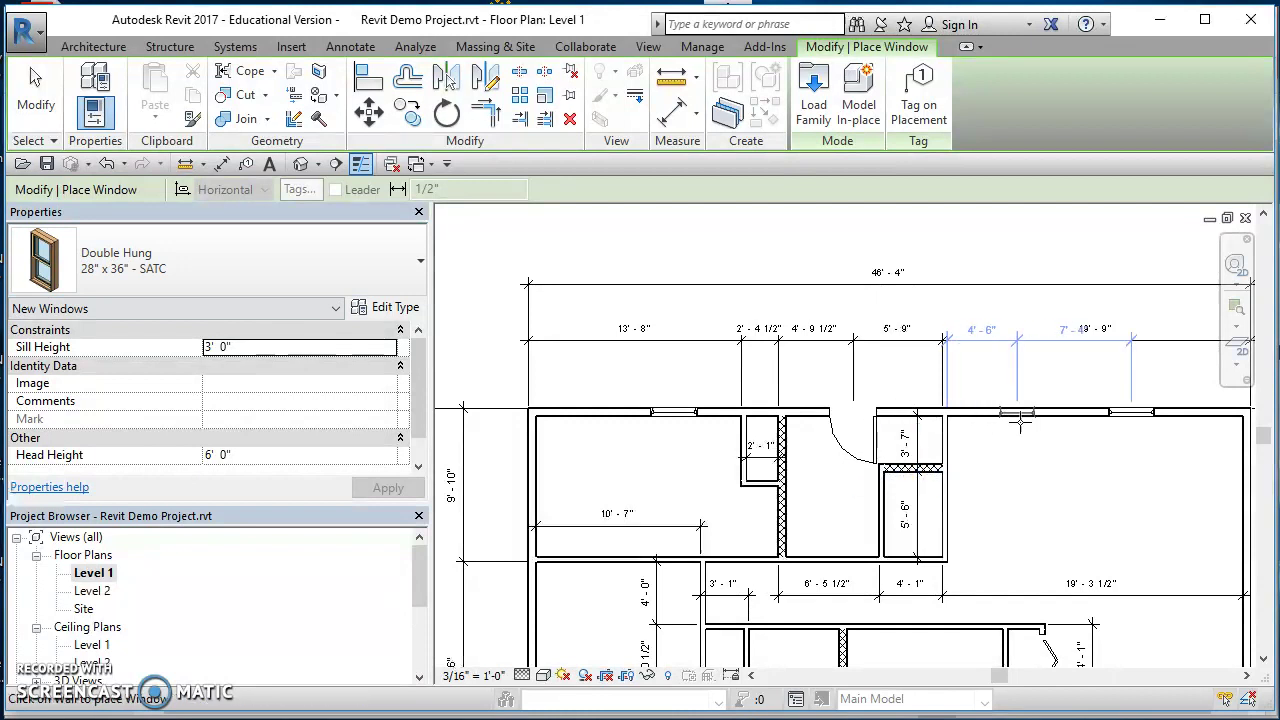
Centre the top wall section in view, then cancel window placement with Esc
scroll(1020, 422, up, 8)
middle_drag(1034, 463, 875, 420)
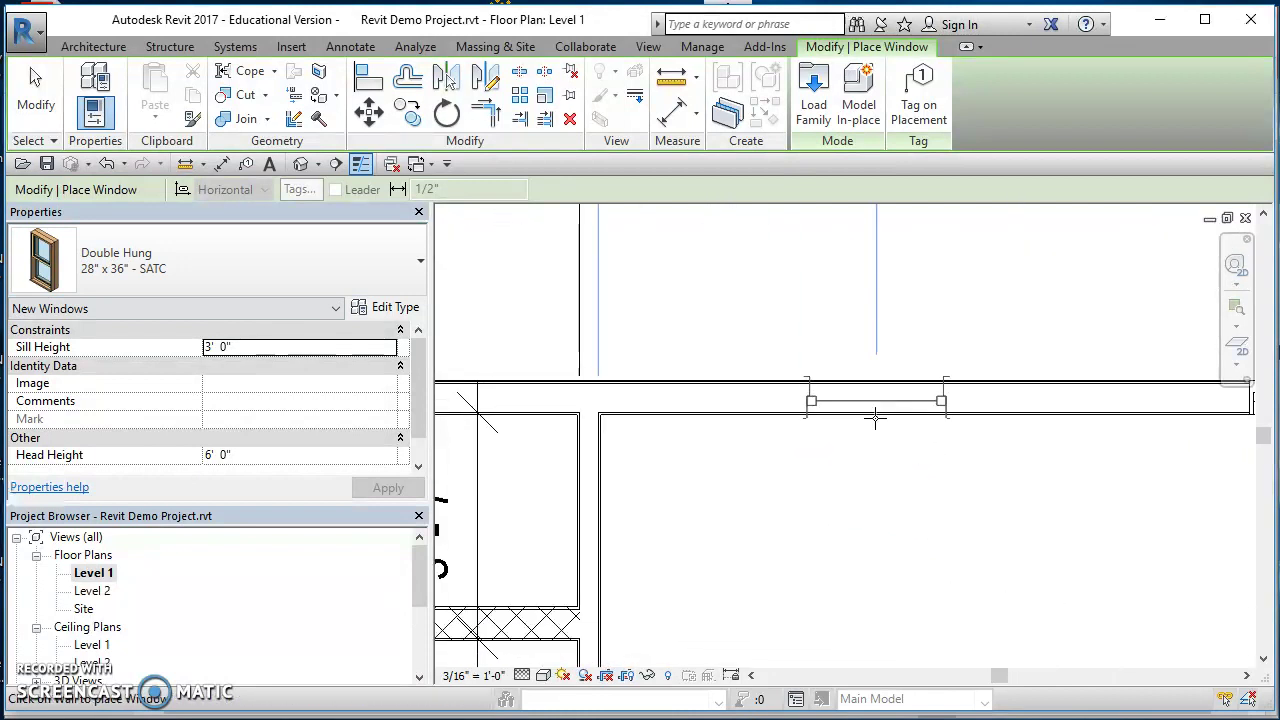
scroll(868, 405, down, 5)
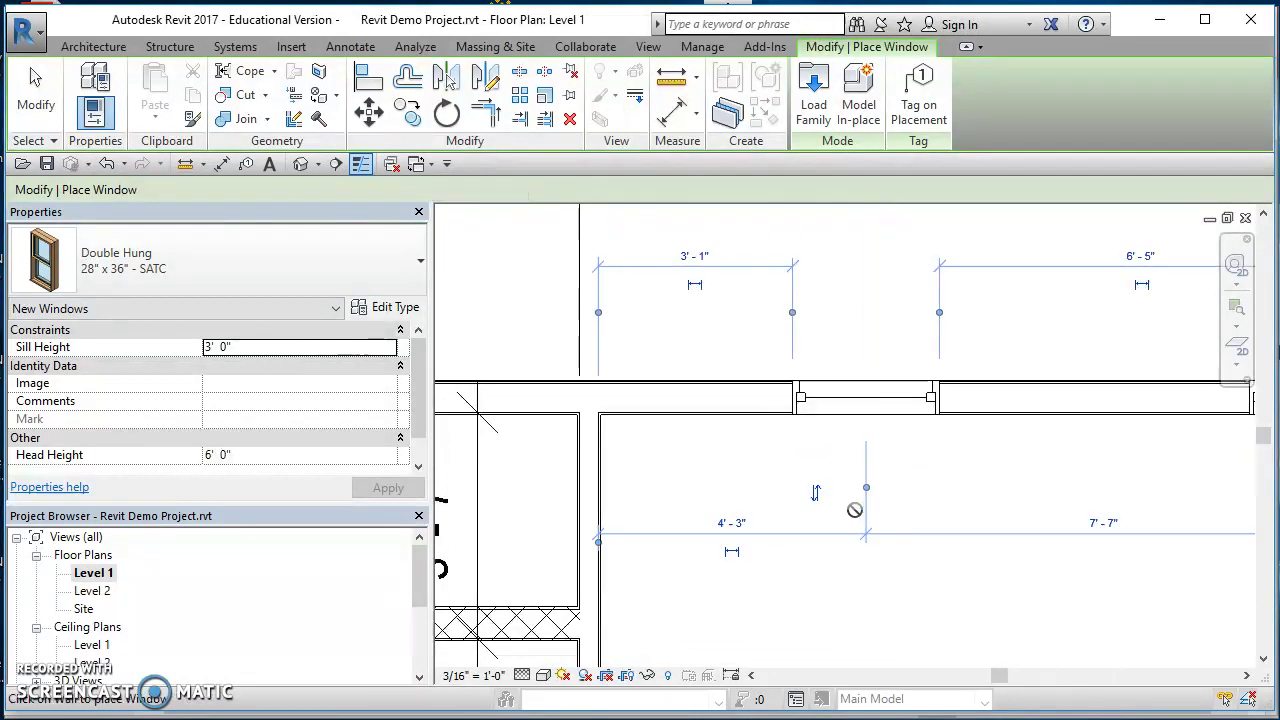
key(Escape)
key(Escape)
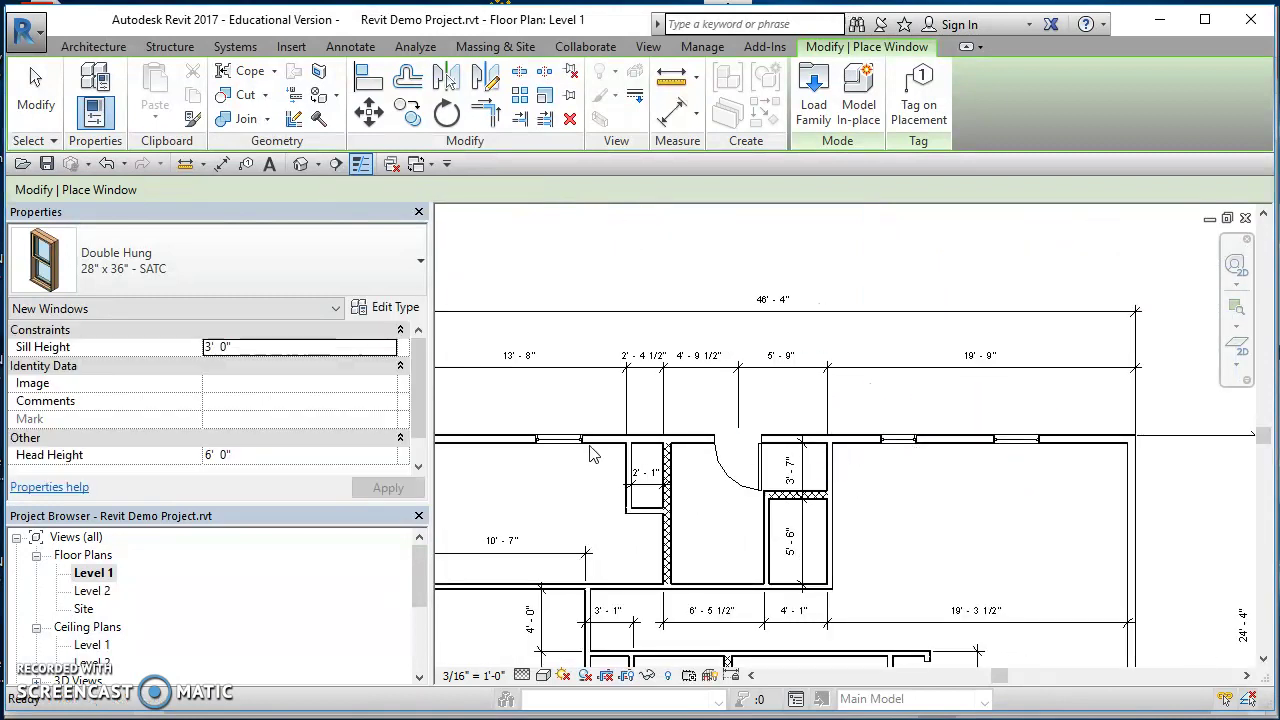
scroll(580, 366, up, 2)
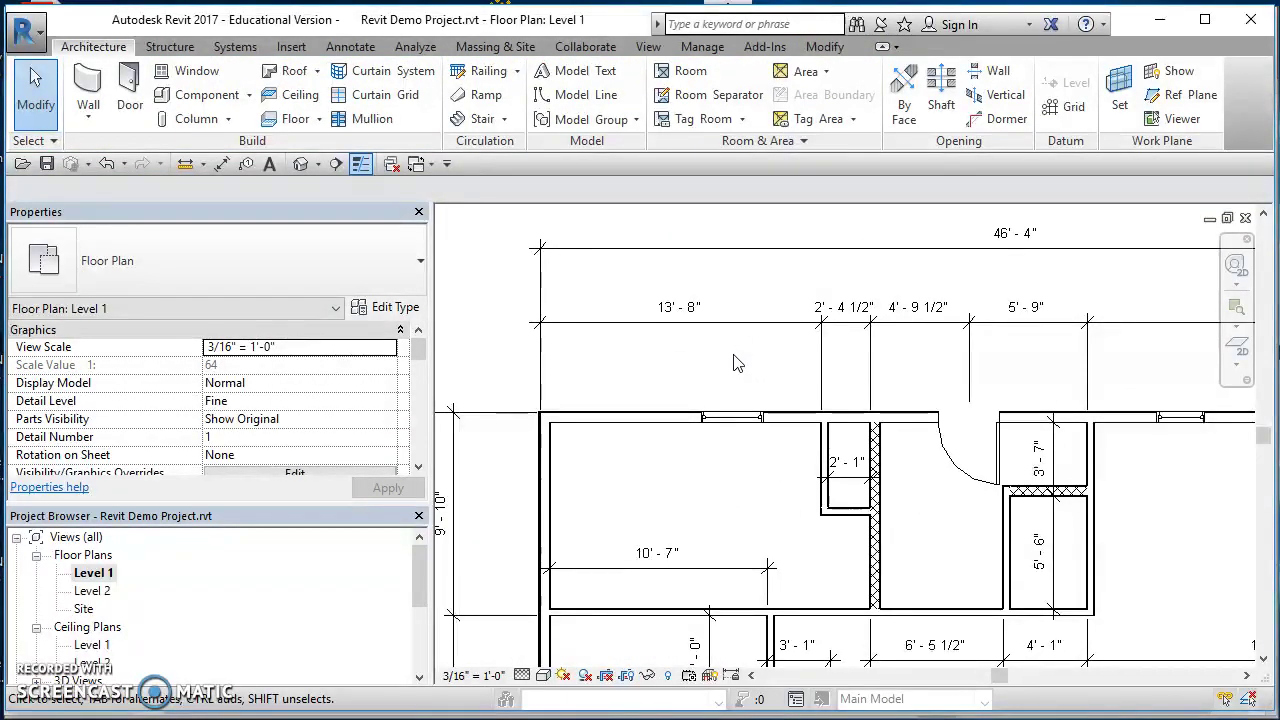
Select the chained dimension along the top wall and start adding window references to it
click(741, 328)
scroll(749, 340, up, 1)
scroll(680, 383, down, 3)
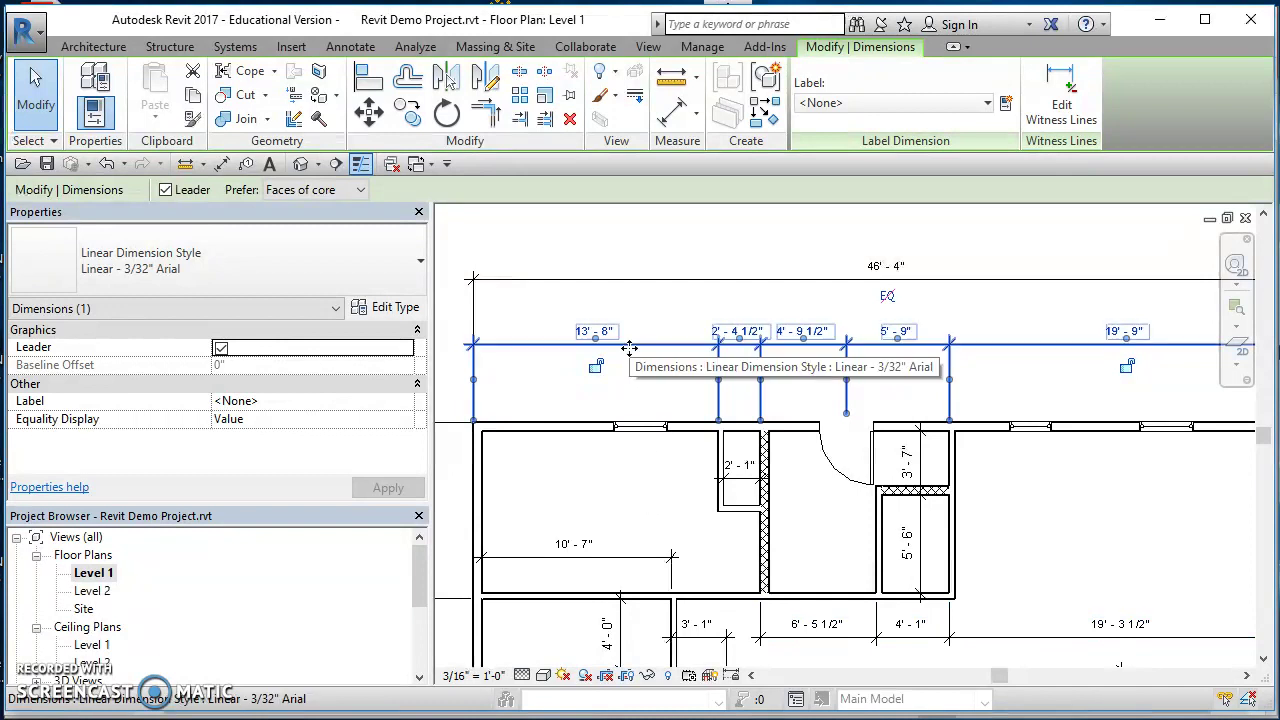
click(1071, 105)
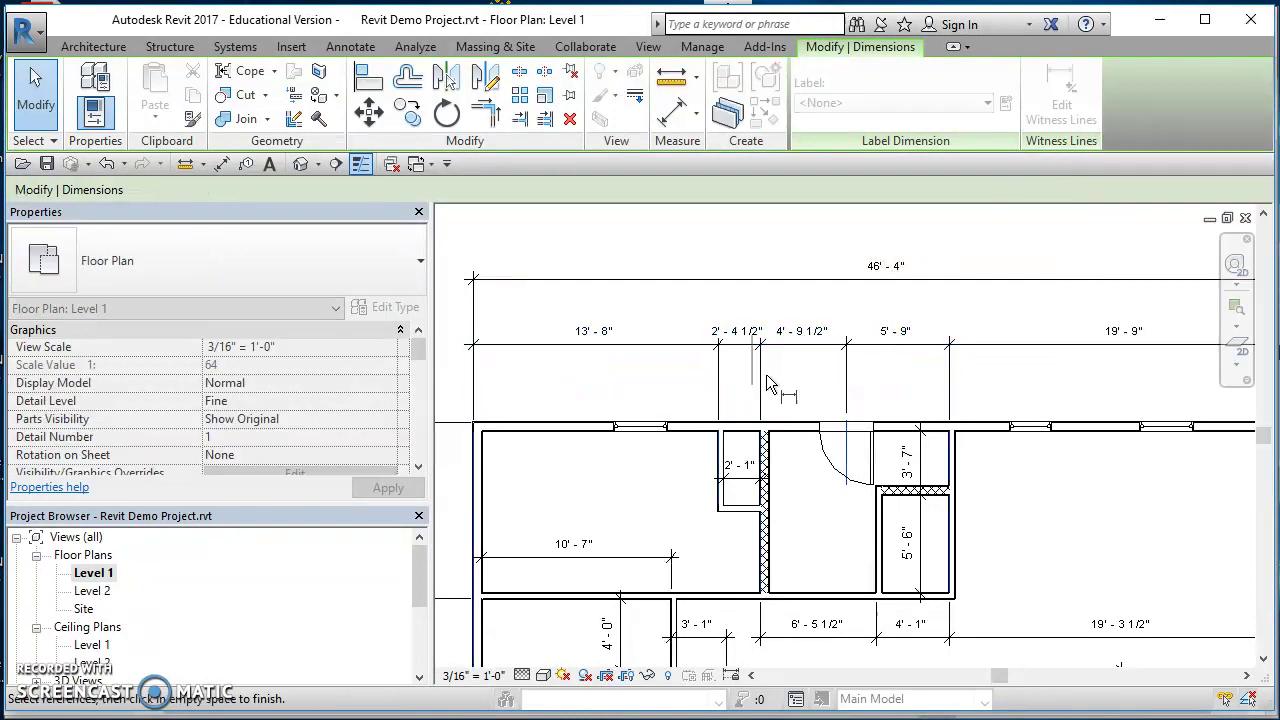
scroll(622, 428, up, 5)
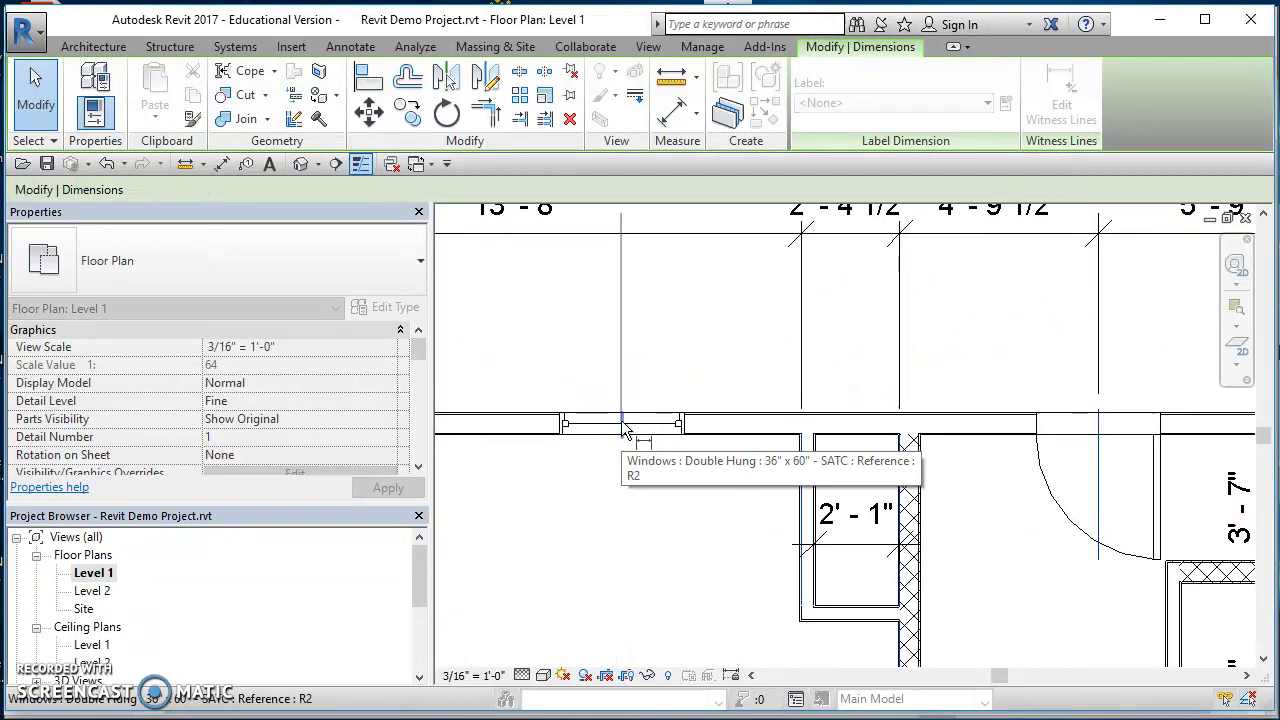
scroll(624, 426, down, 3)
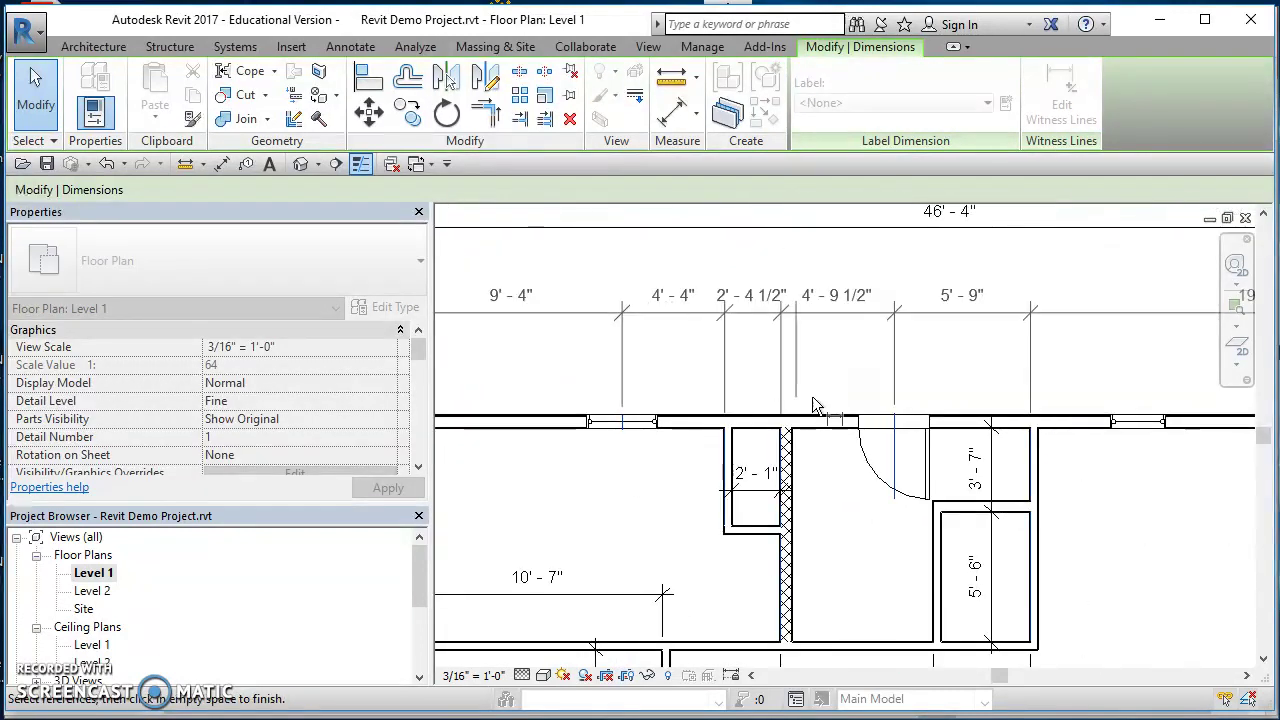
Add witness lines at the two right-hand window edges and place the string above the wall
middle_drag(866, 400, 640, 405)
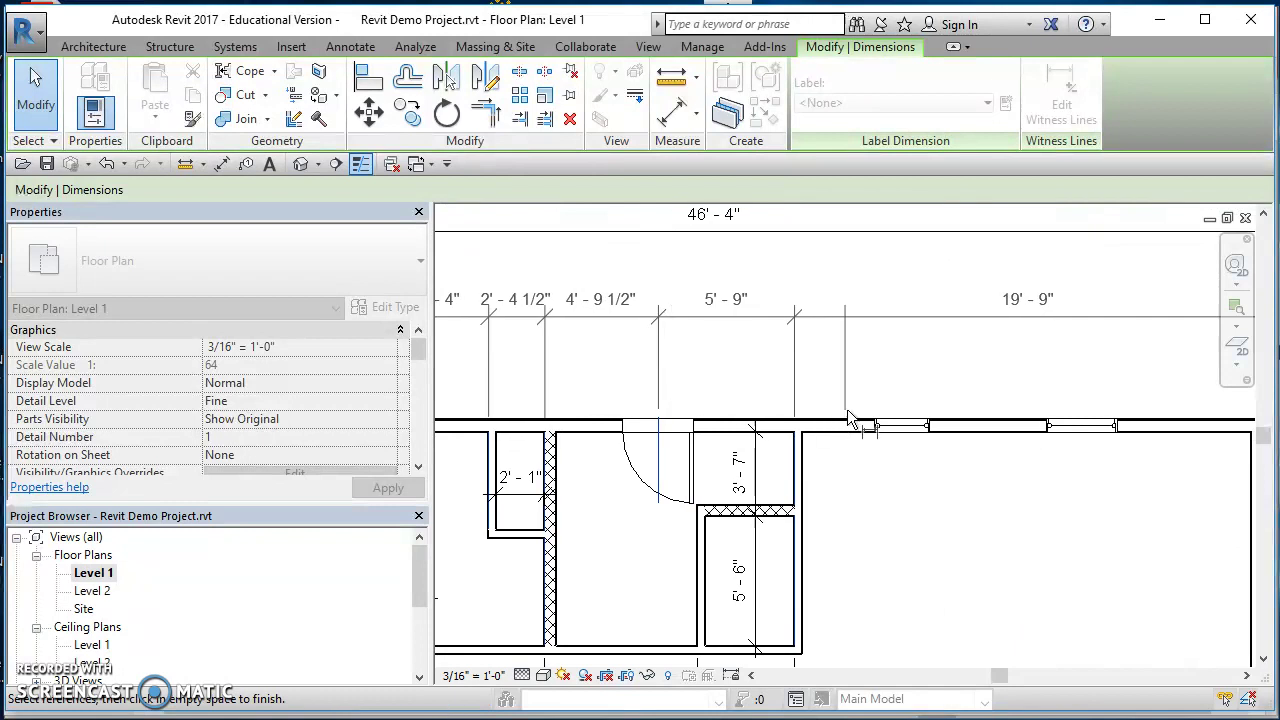
click(903, 432)
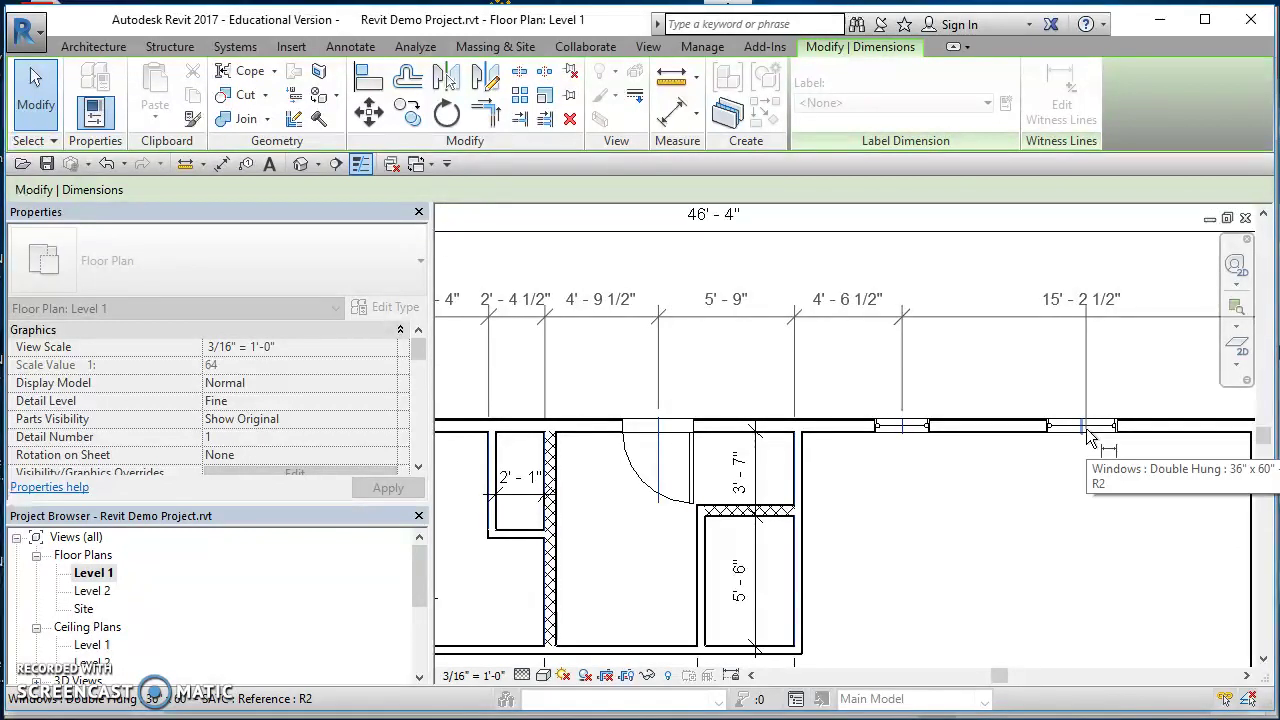
click(1088, 436)
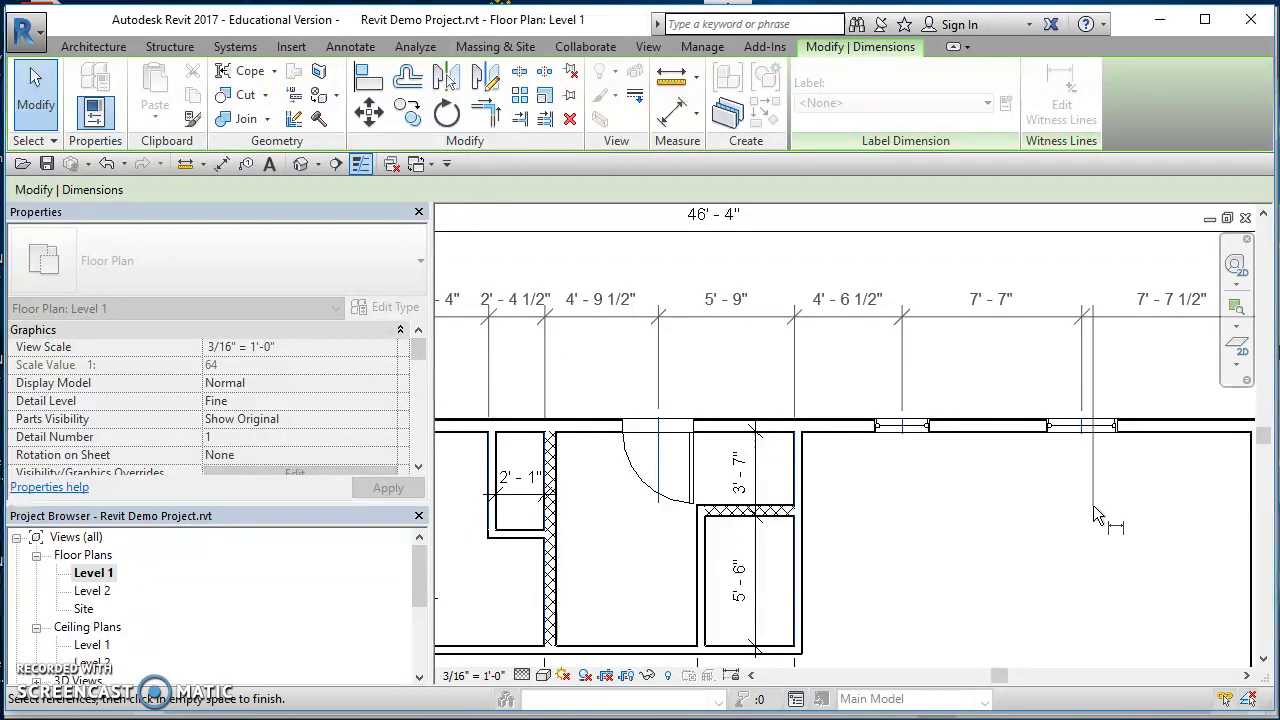
scroll(1093, 505, down, 3)
middle_drag(1092, 506, 861, 535)
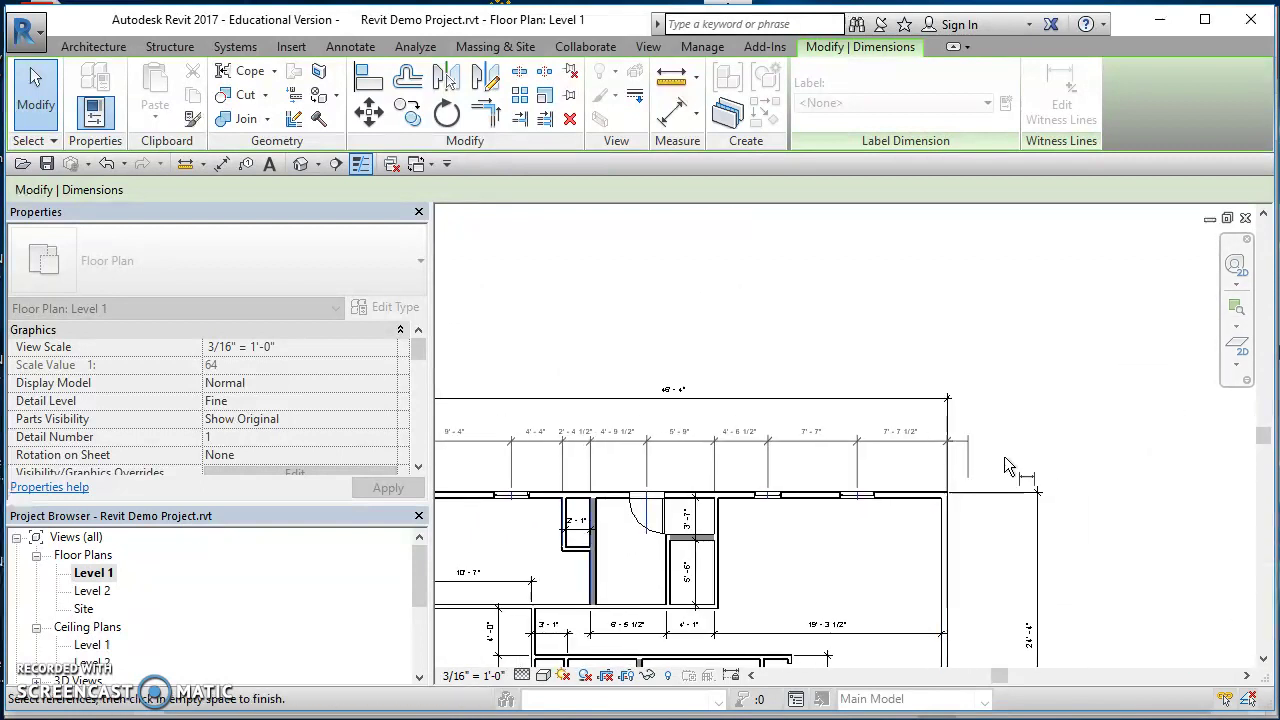
click(1044, 393)
scroll(1027, 503, up, 3)
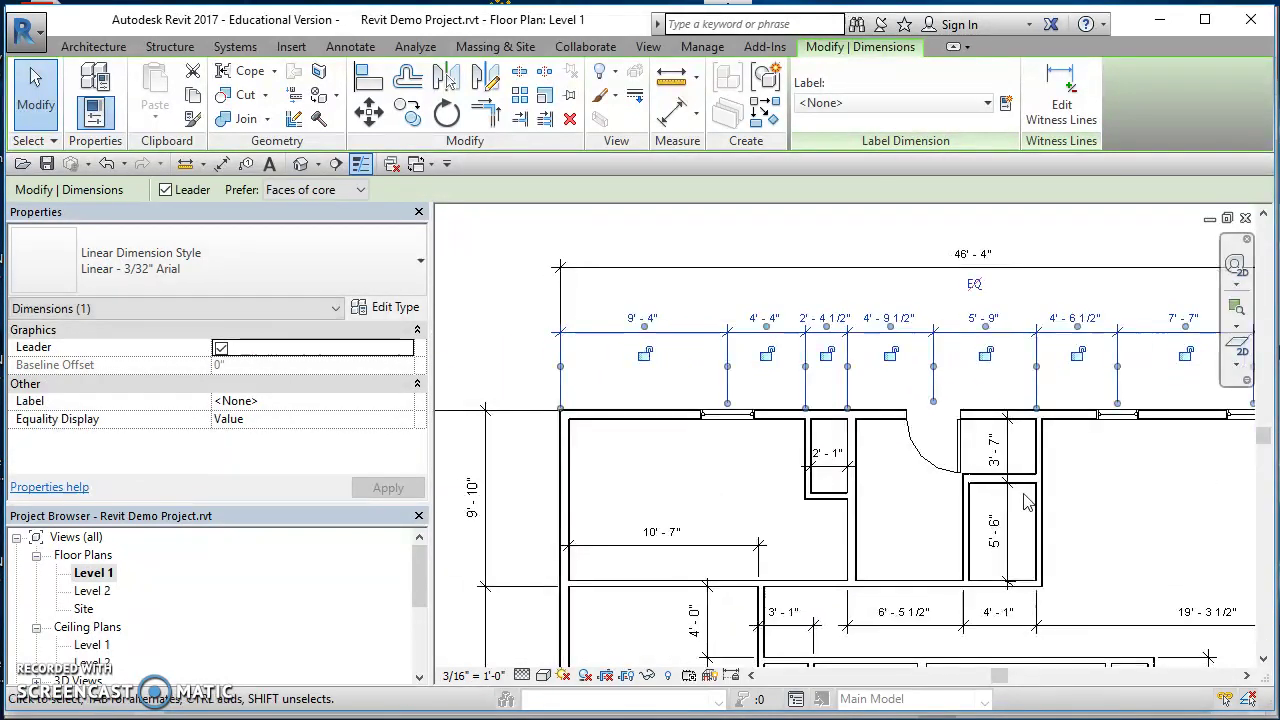
scroll(1027, 503, up, 2)
key(Escape)
Move the leftmost north-wall window so its spacing changes from 9'-4" to 10'-4"
scroll(757, 481, down, 2)
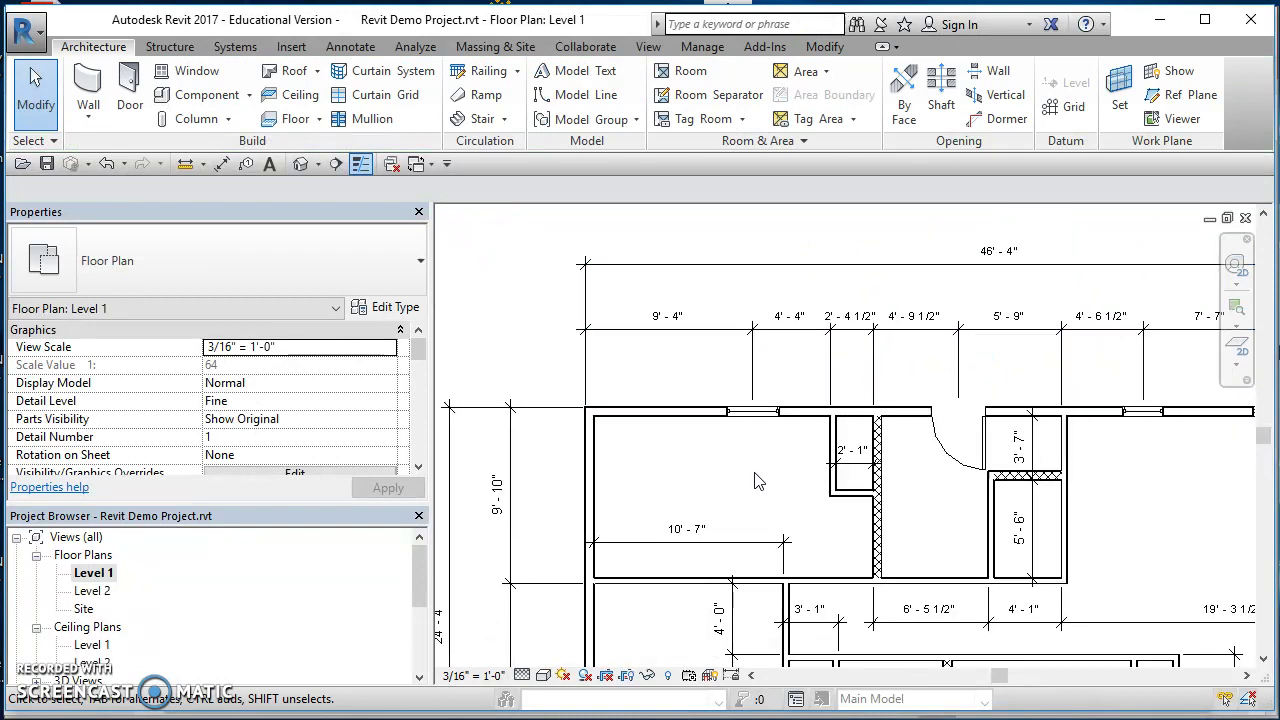
middle_drag(757, 481, 640, 522)
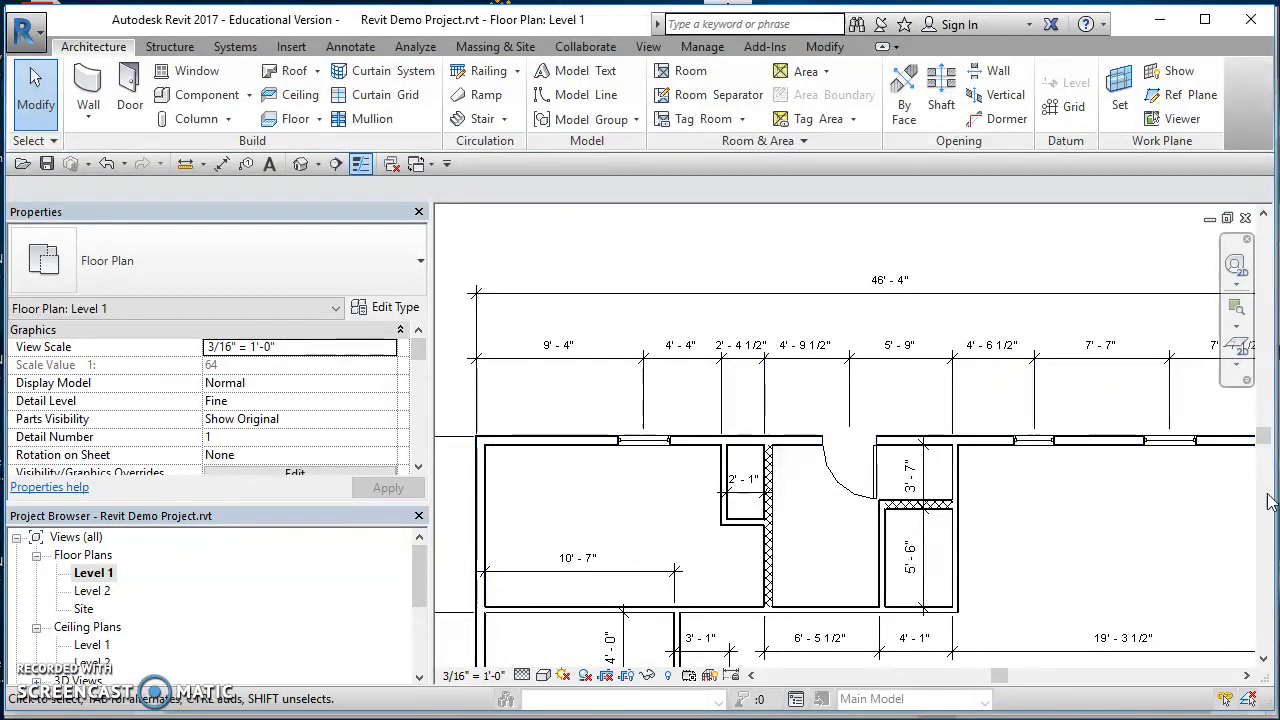
scroll(630, 452, up, 3)
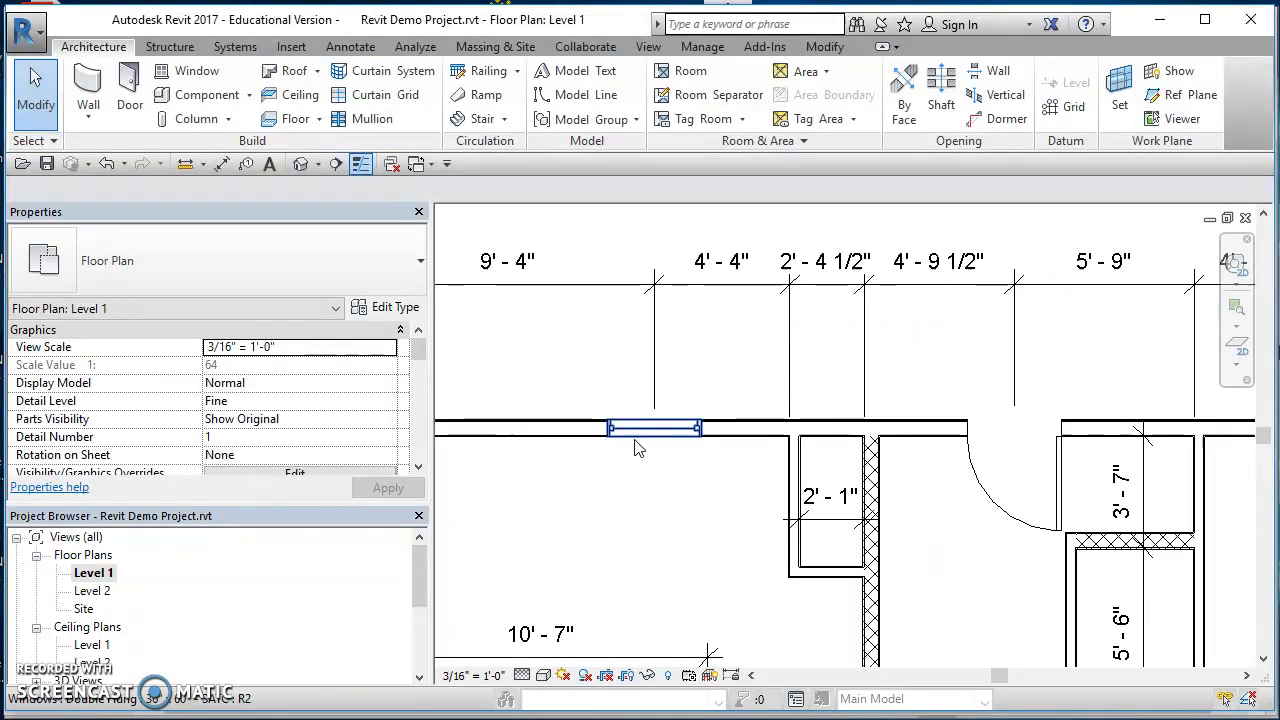
click(636, 445)
scroll(635, 410, down, 1)
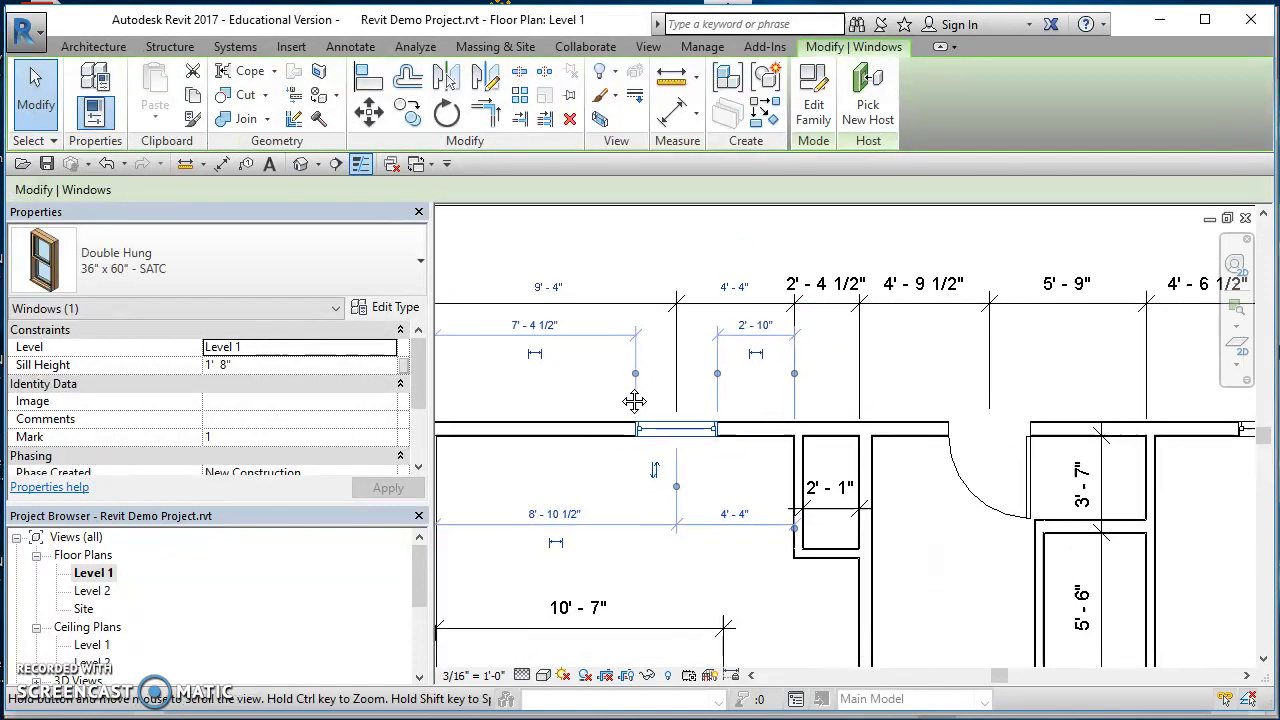
middle_drag(635, 401, 814, 442)
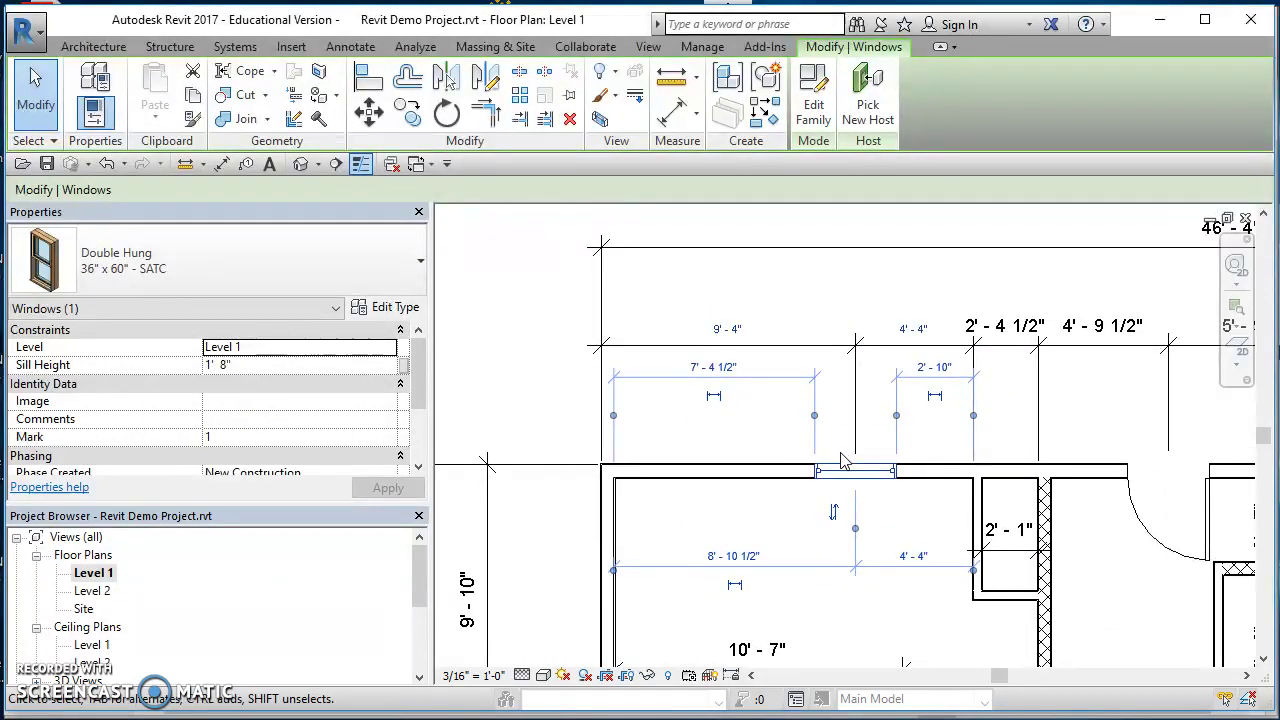
click(745, 331)
text(10 4)
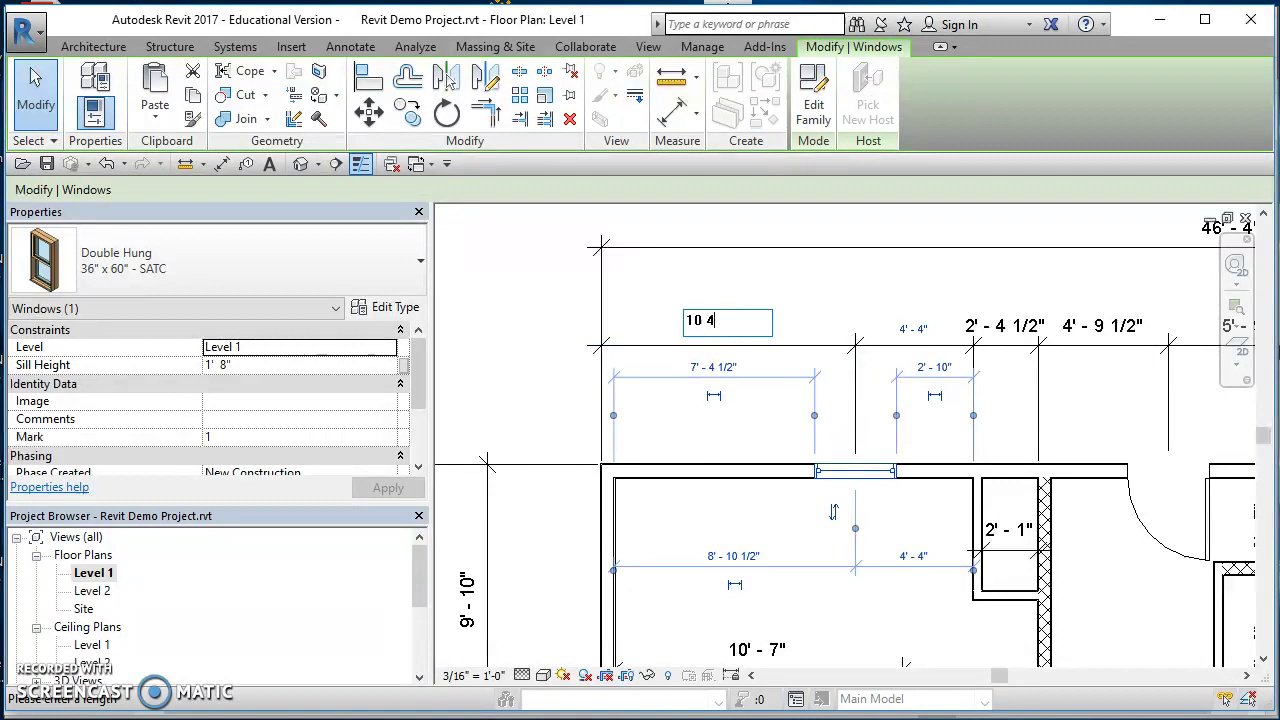
text(0' - 4)
key(Return)
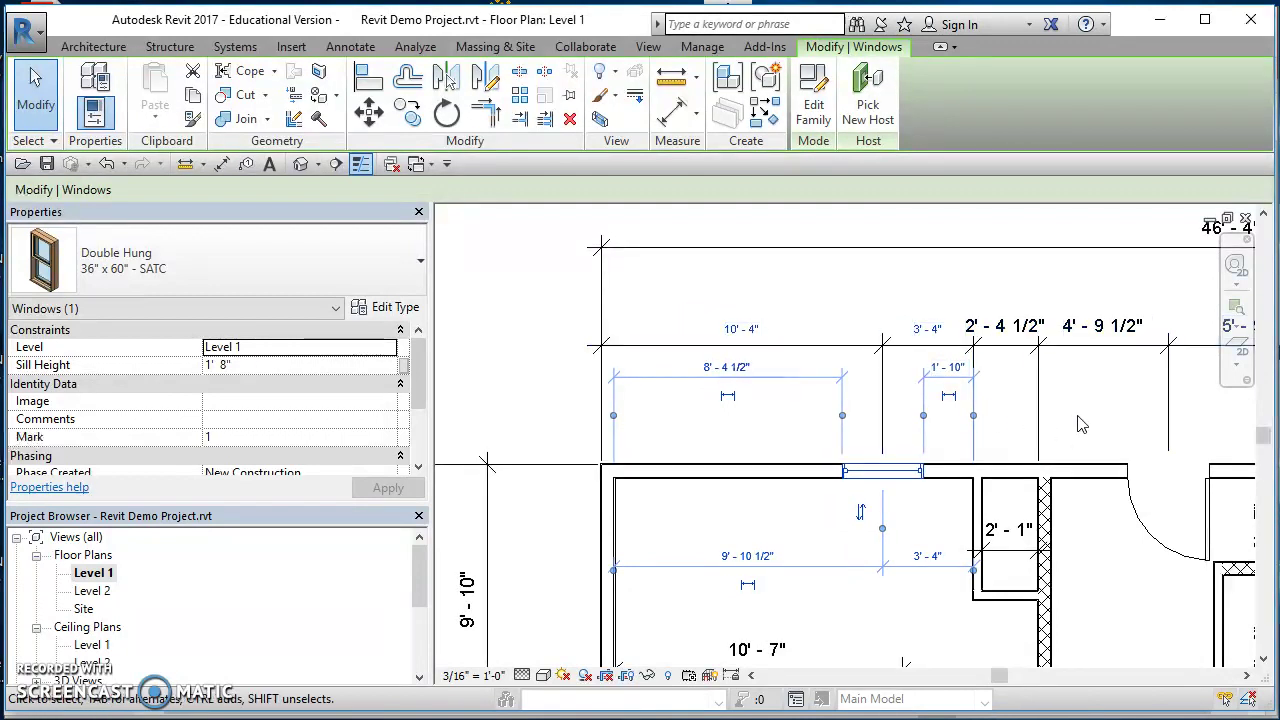
click(967, 416)
Change the next north-wall window's spacing from 4'-6 1/2" to 5'-6"
middle_drag(1140, 425, 656, 428)
middle_drag(782, 436, 655, 455)
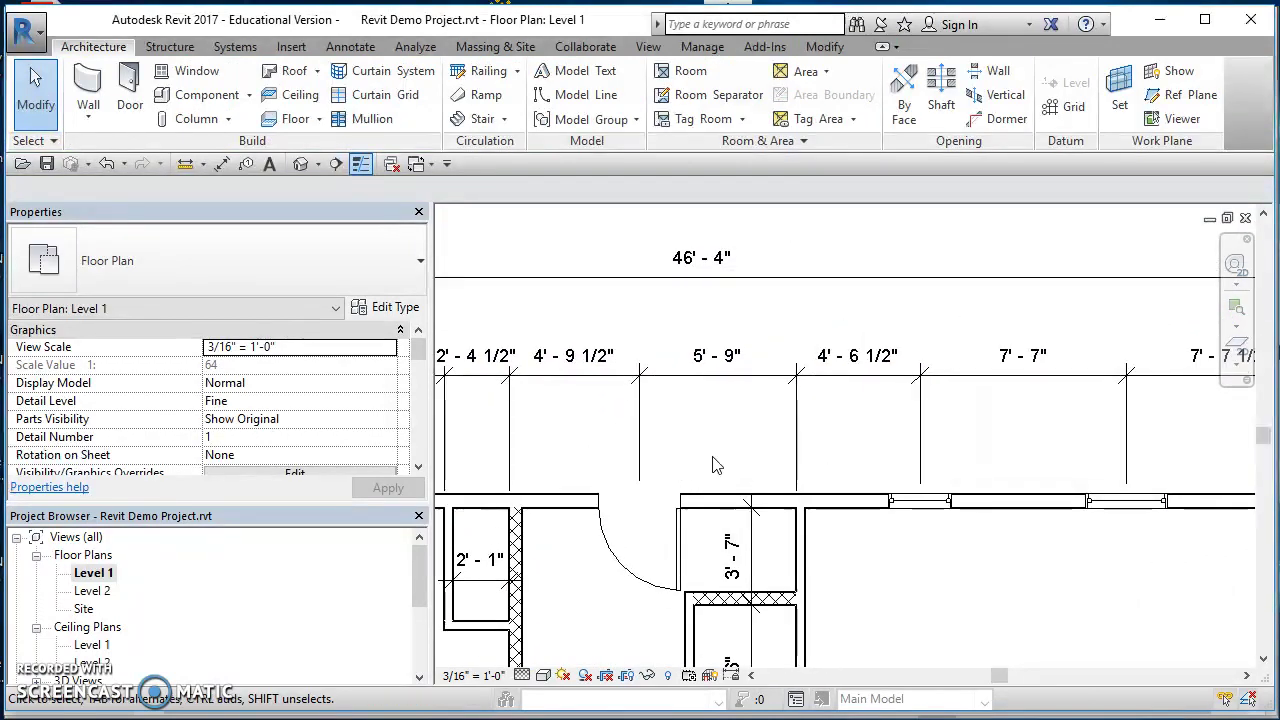
middle_drag(855, 466, 713, 527)
scroll(713, 527, up, 1)
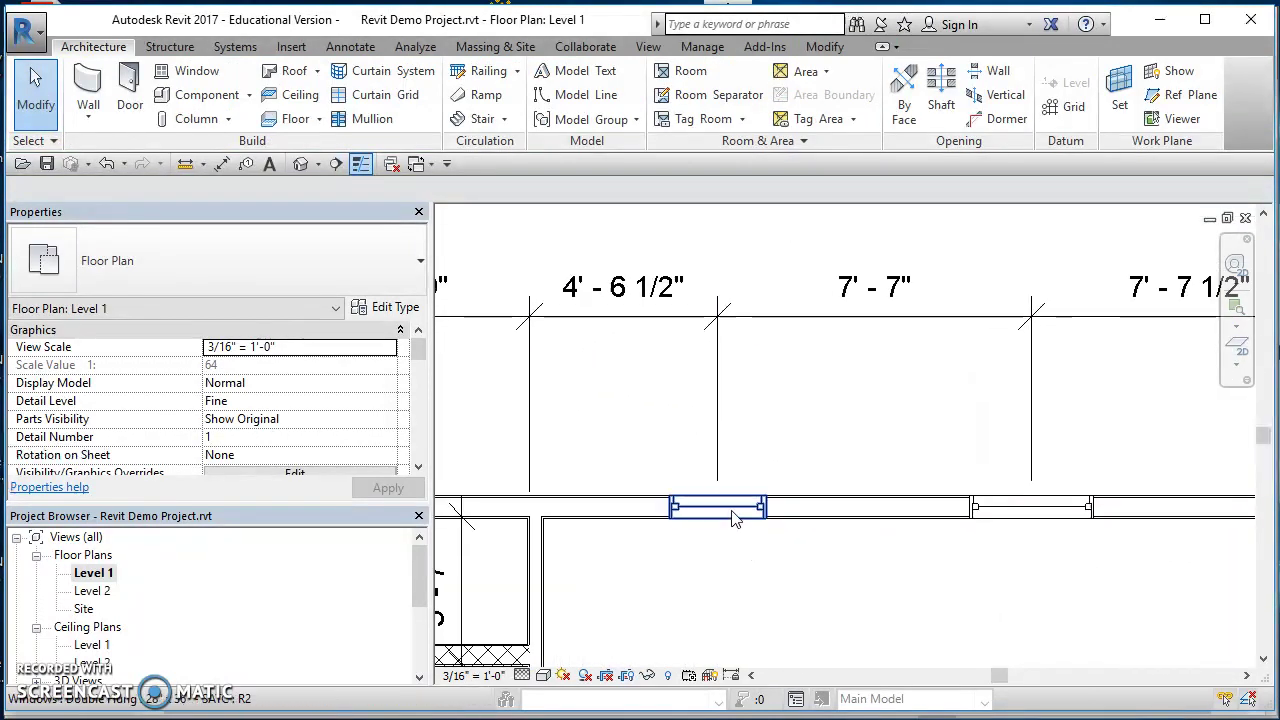
click(745, 510)
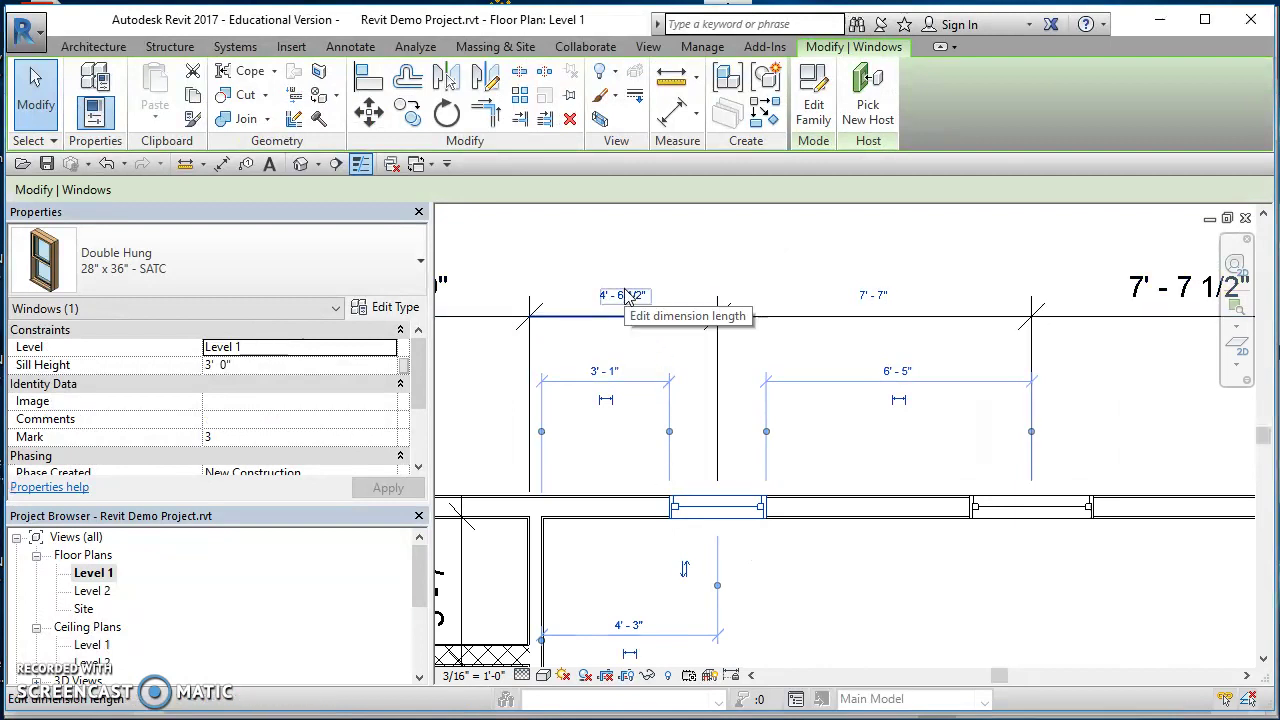
click(624, 295)
text(5' - 6)
key(Return)
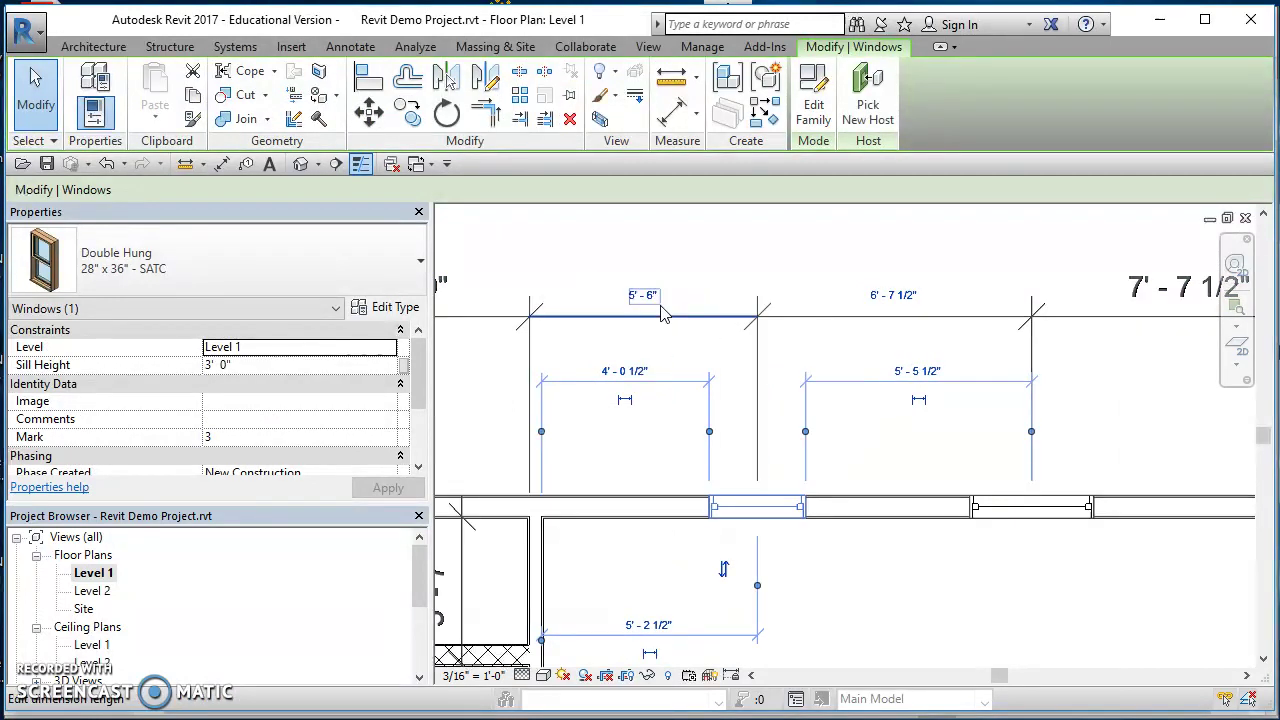
Set the rightmost north-wall window's spacing from 6'-7 1/2" to 10'-0" and compare with the handout
click(1035, 520)
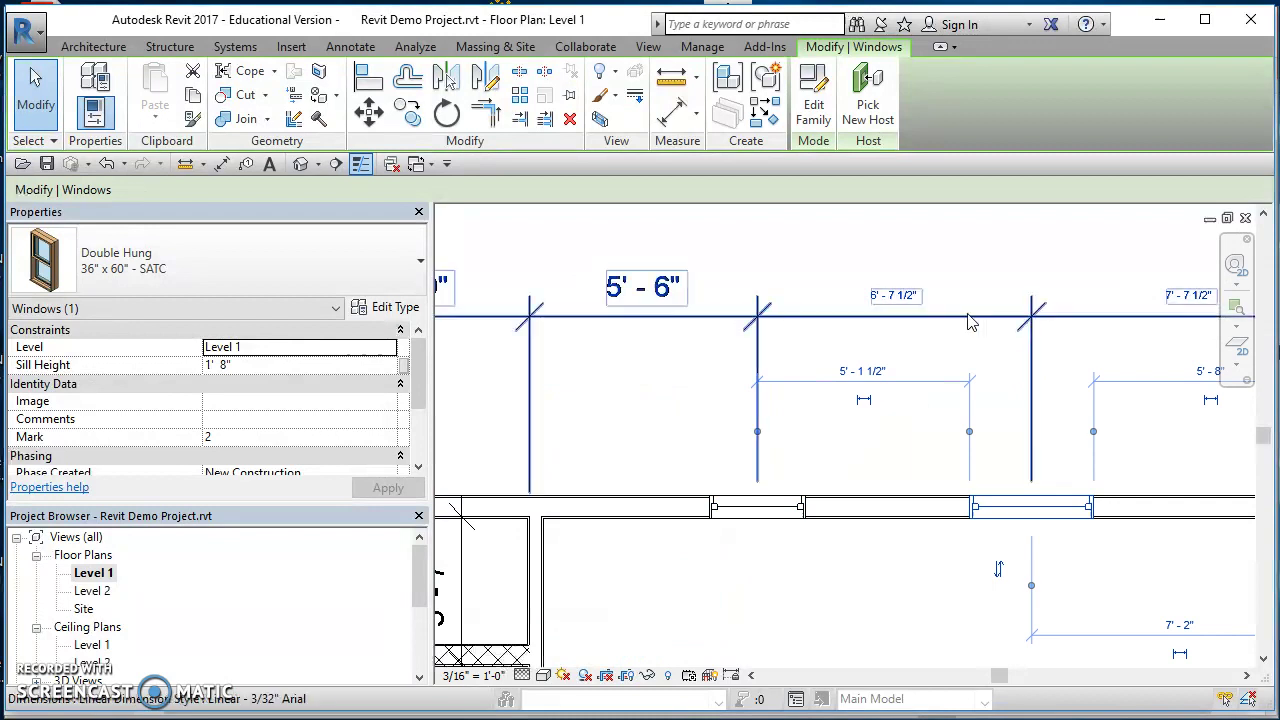
click(900, 290)
text(10)
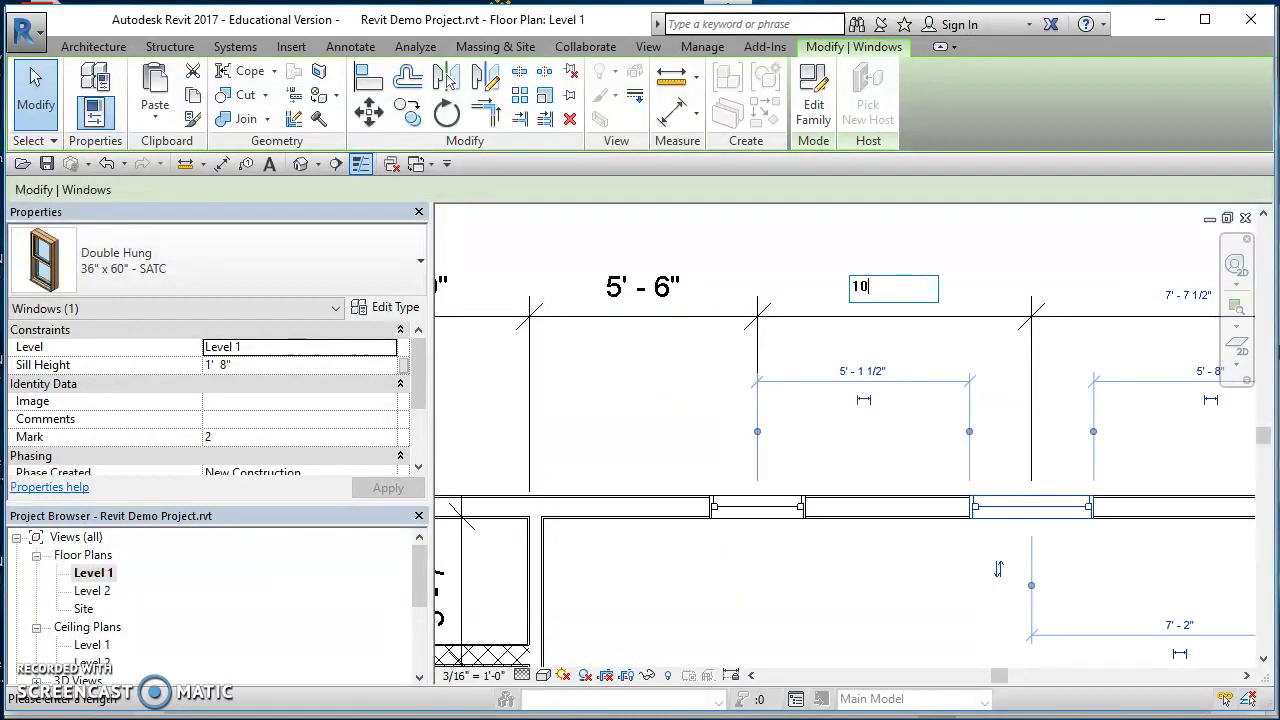
key(Return)
scroll(955, 360, down, 4)
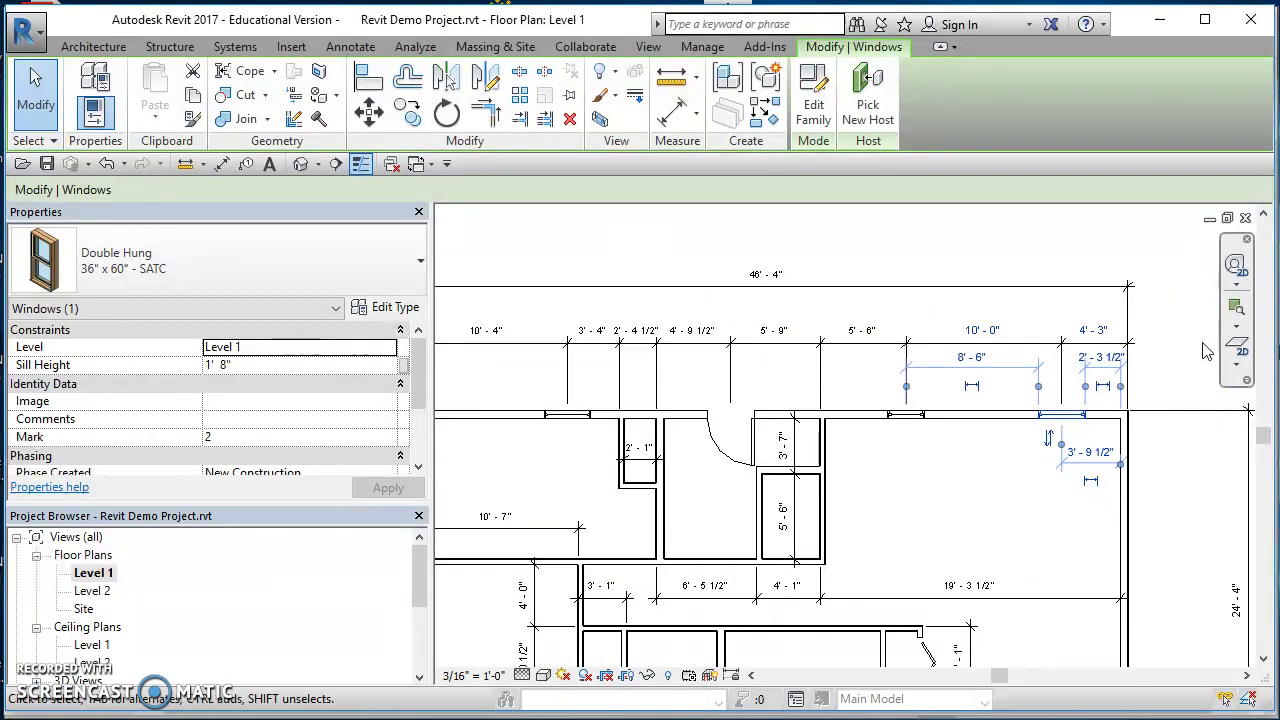
click(1172, 356)
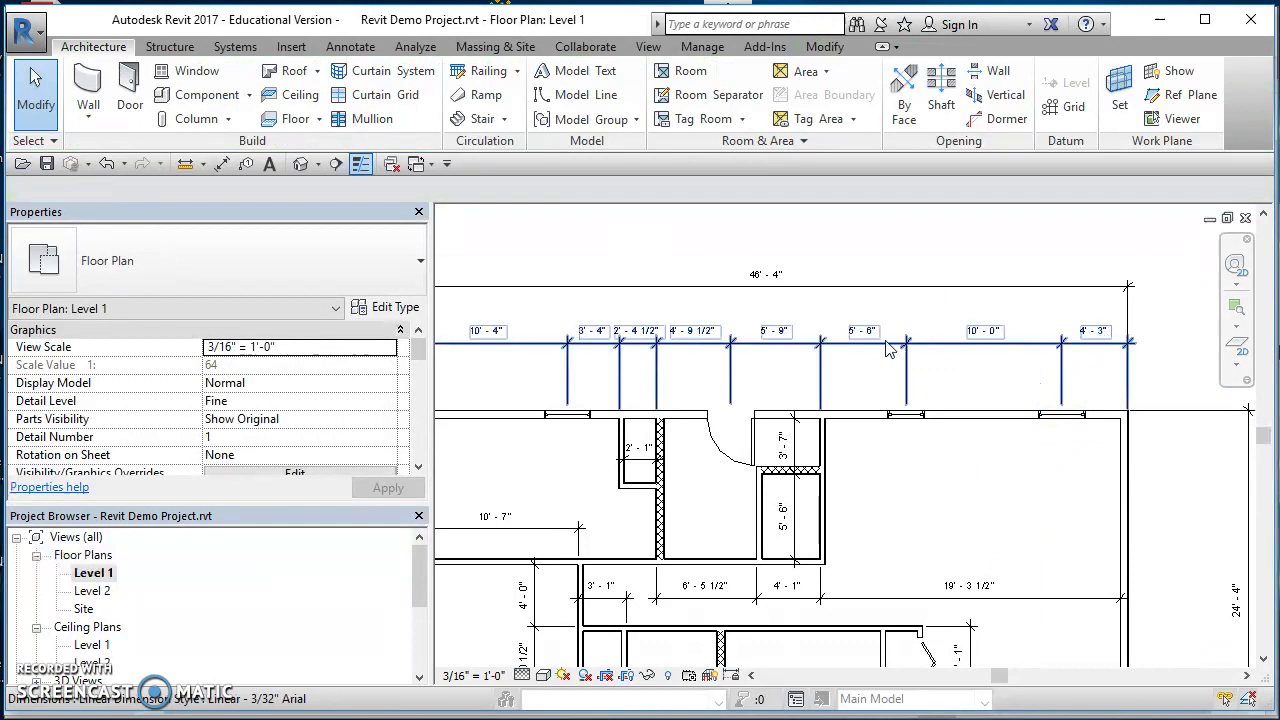
scroll(1100, 353, down, 2)
scroll(1143, 357, up, 2)
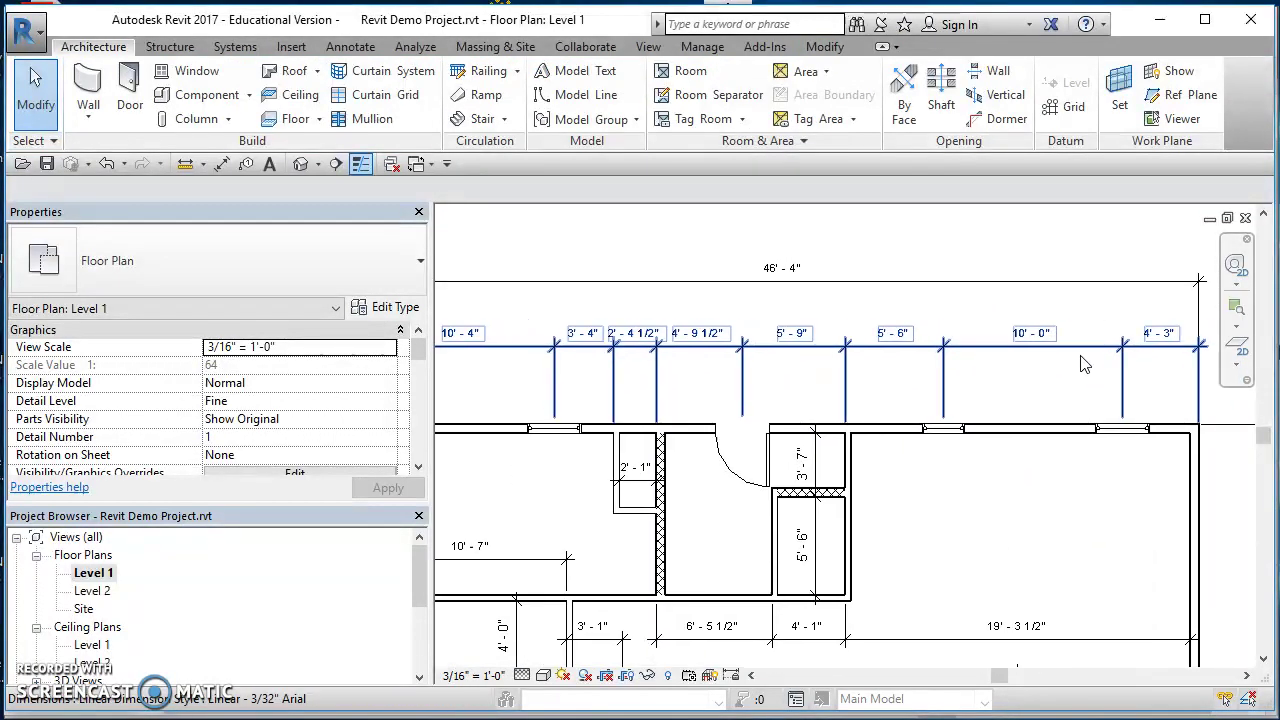
scroll(1043, 354, down, 2)
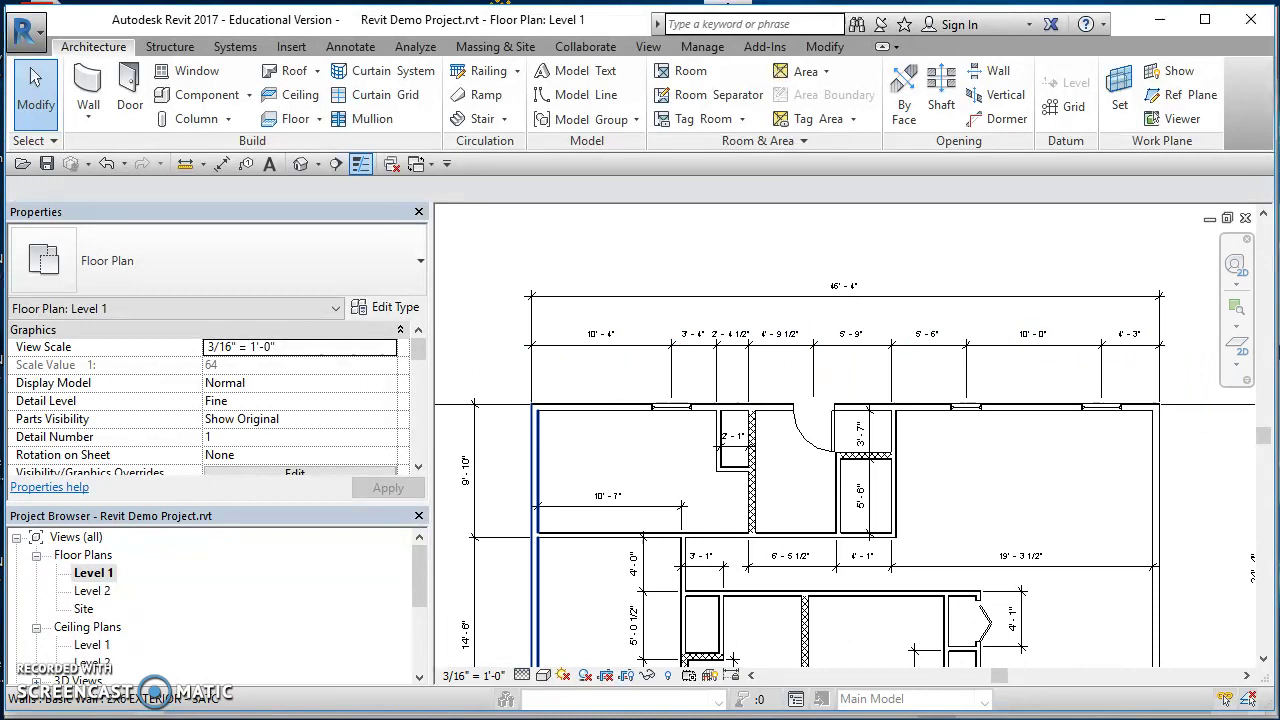
key(alt+Tab)
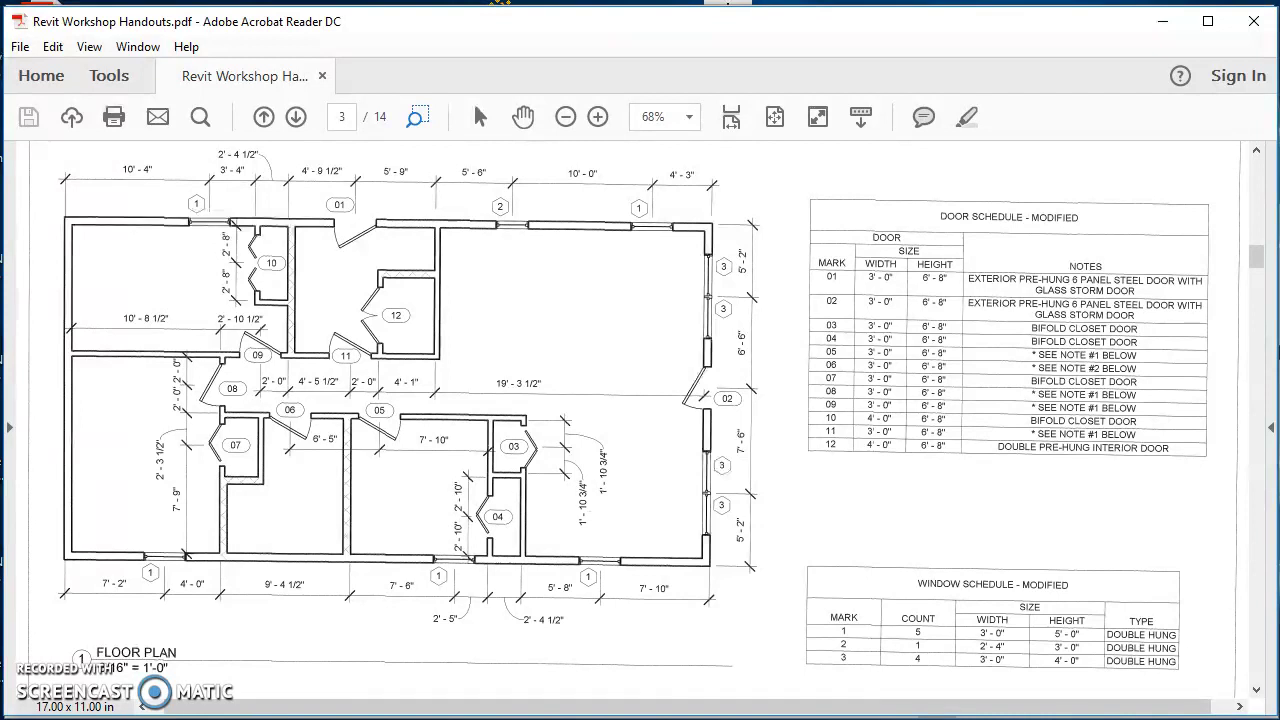
key(alt+Tab)
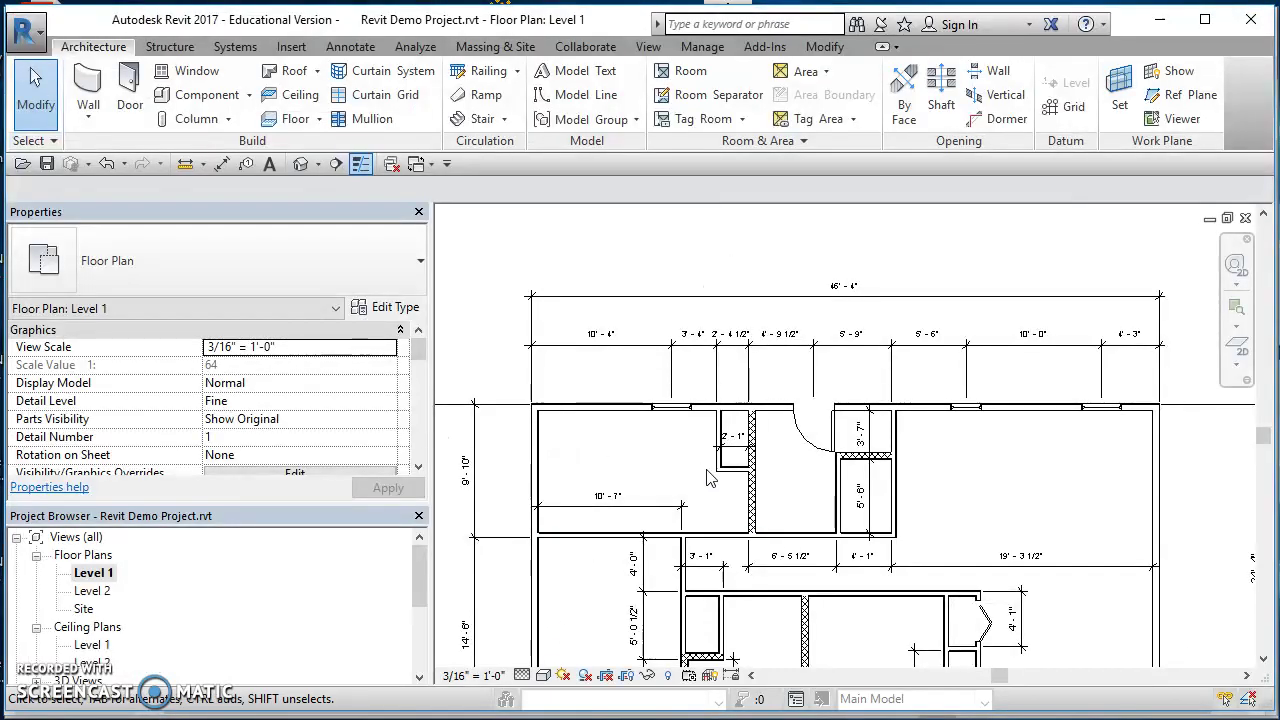
scroll(905, 513, up, 3)
scroll(940, 501, down, 5)
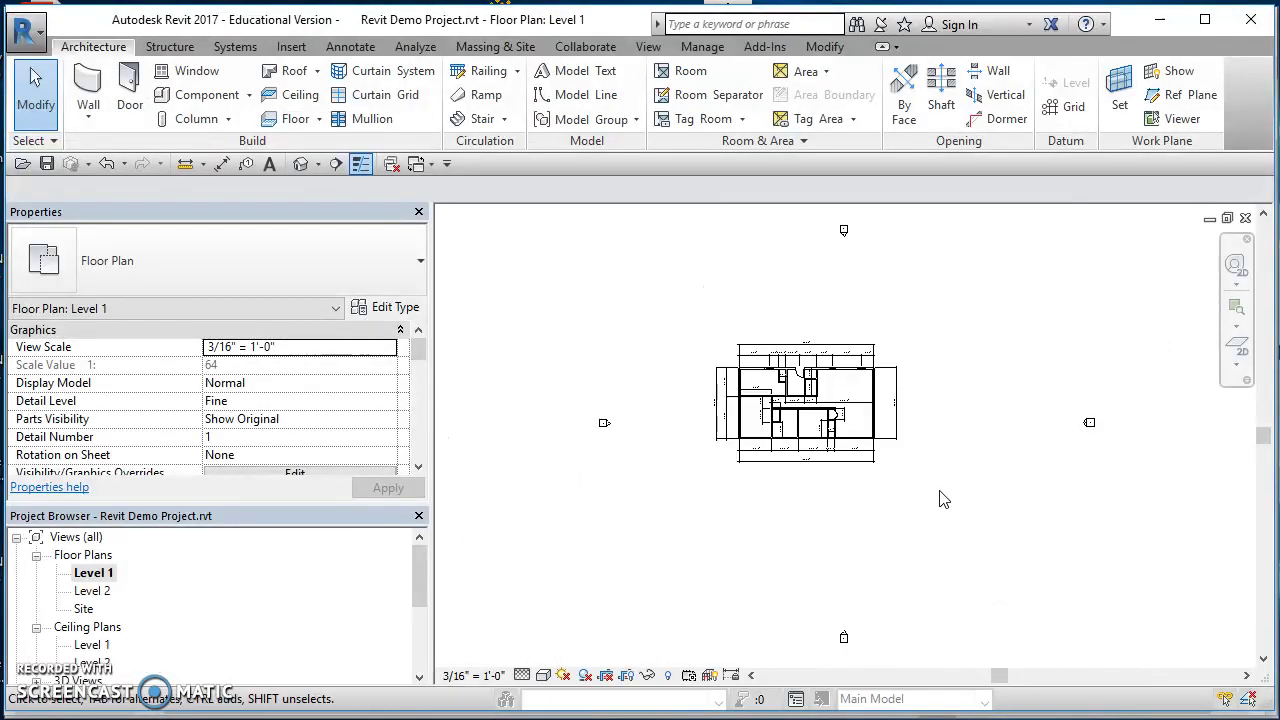
scroll(762, 374, up, 3)
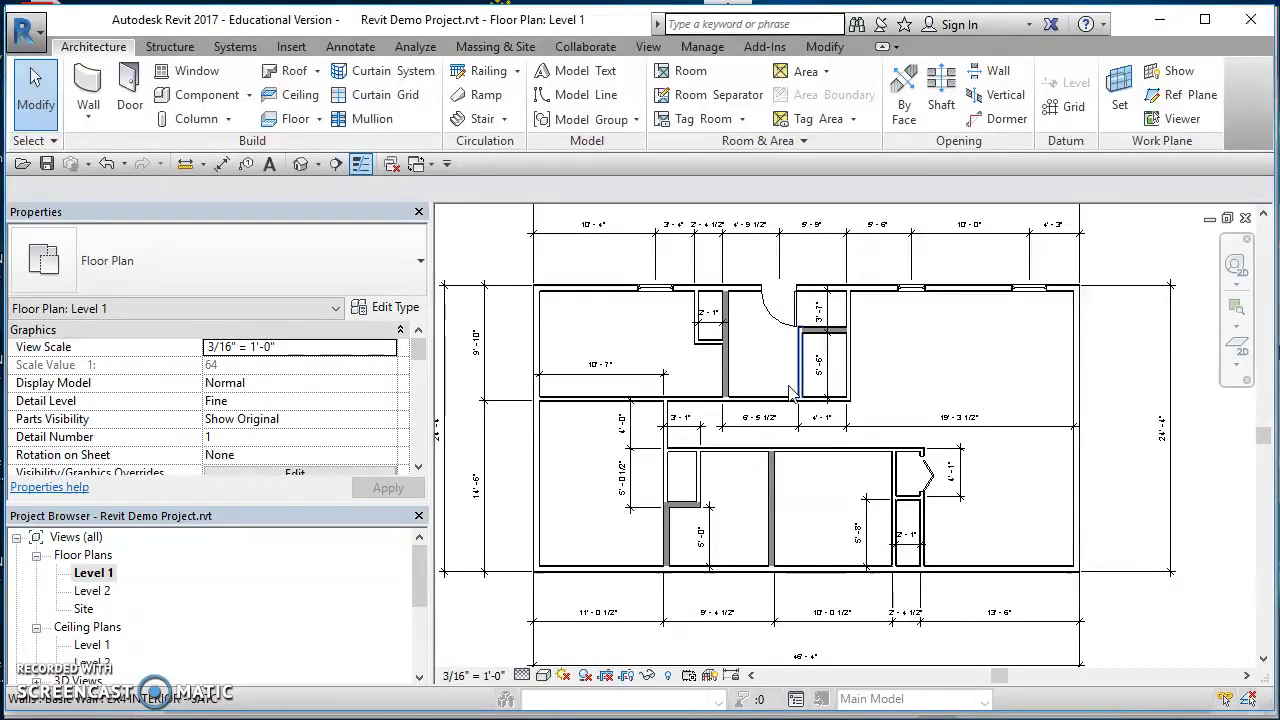
scroll(828, 418, down, 1)
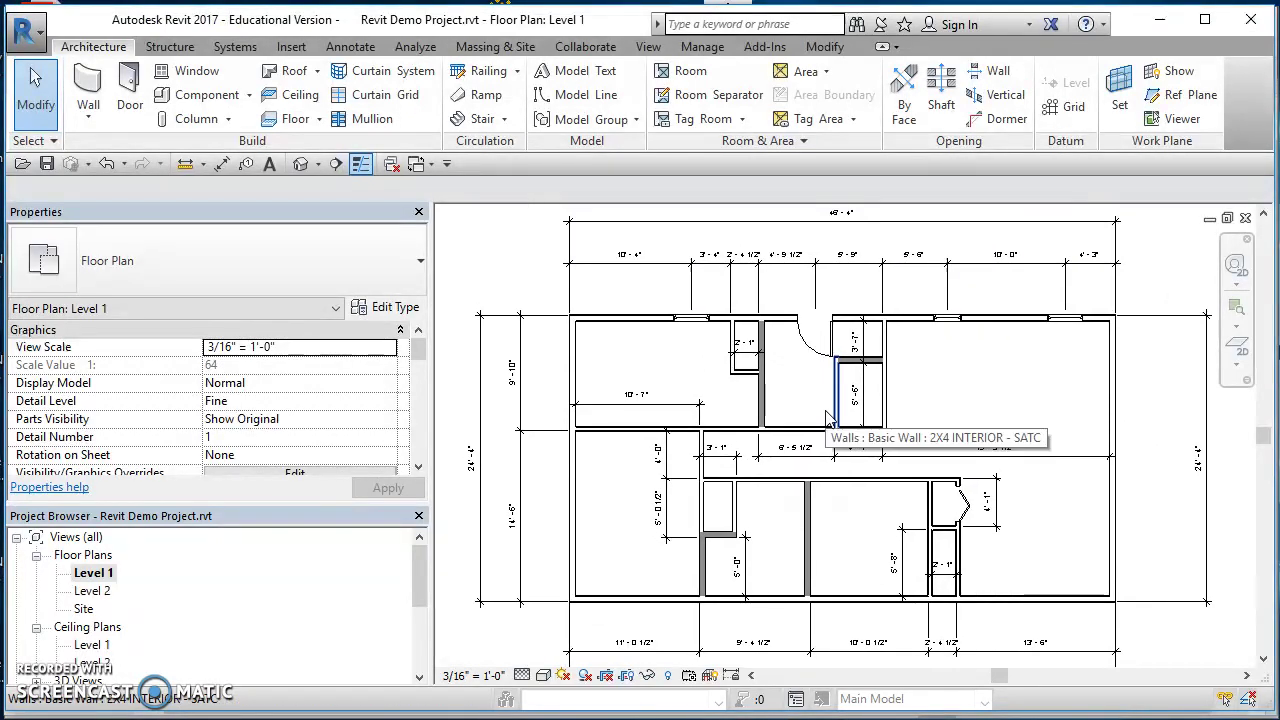